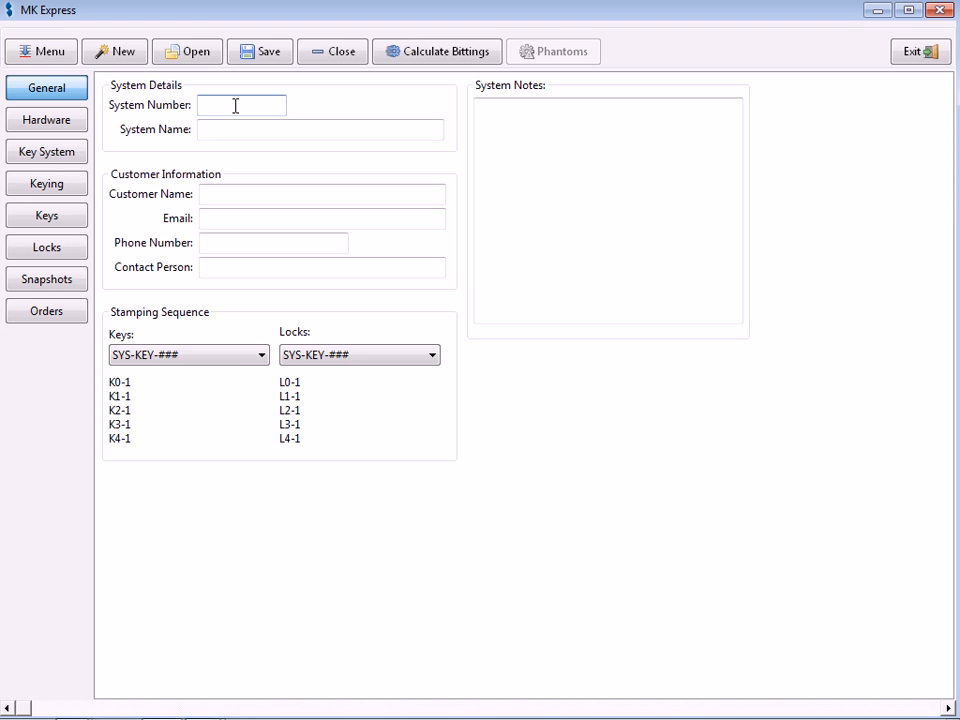
Fill in system number HTL443, Blue Forest Inn as both system name and customer name, and the contact person's name.
type("HTL")
type("Peters")
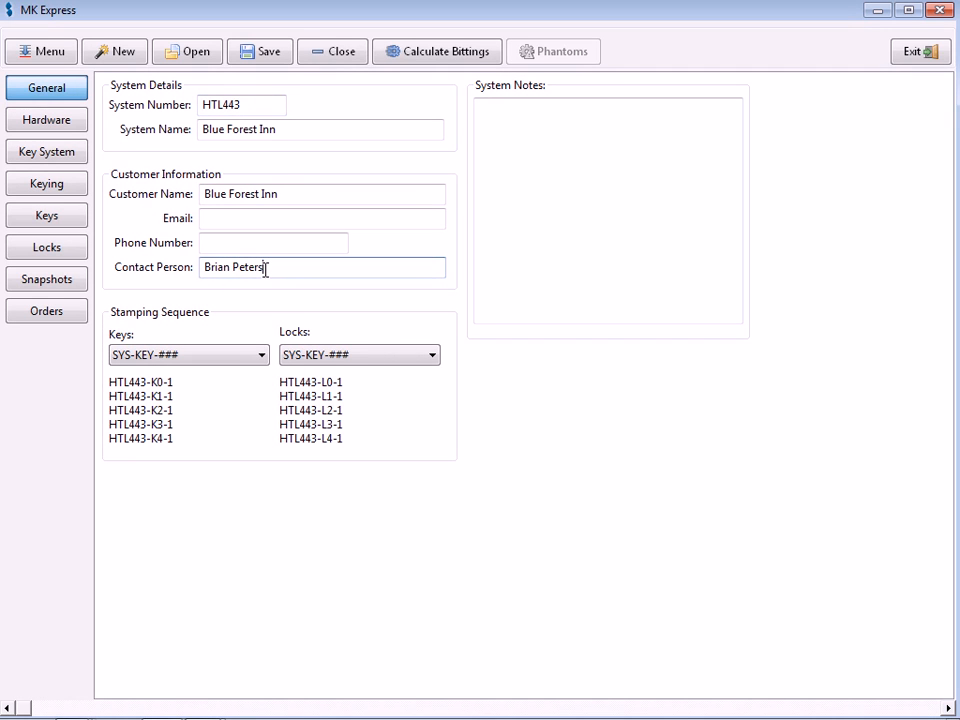
Define the key blank with part number BE2-H and description "Best A2 blank, H profile".
left_click(72, 121)
left_click(121, 129)
type("BE2")
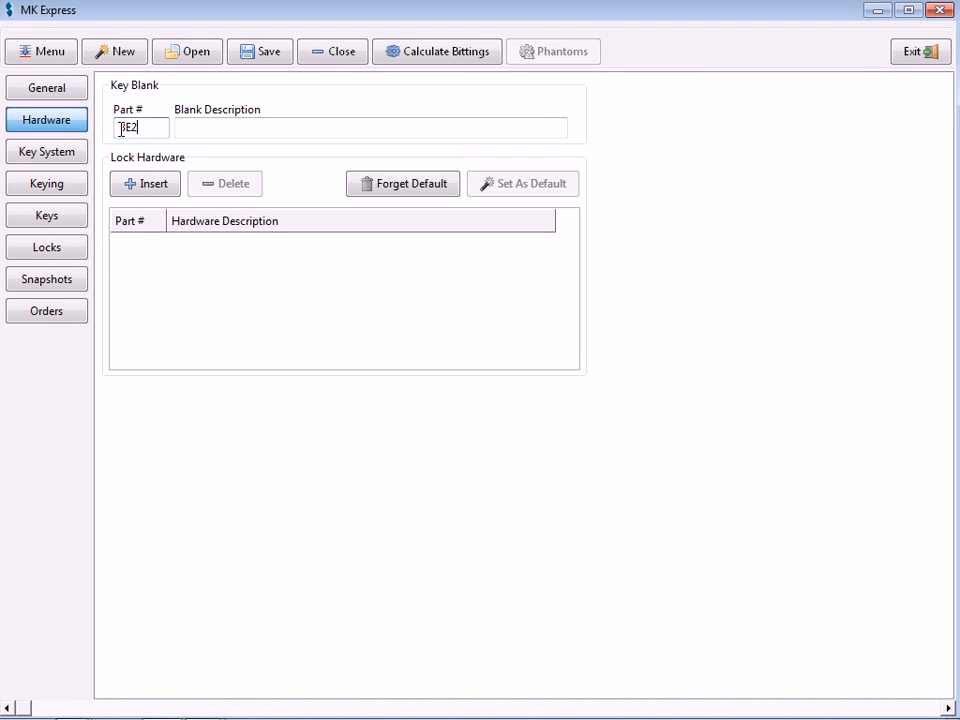
type("-H")
key("Tab")
type("Best A2 blank, H profile")
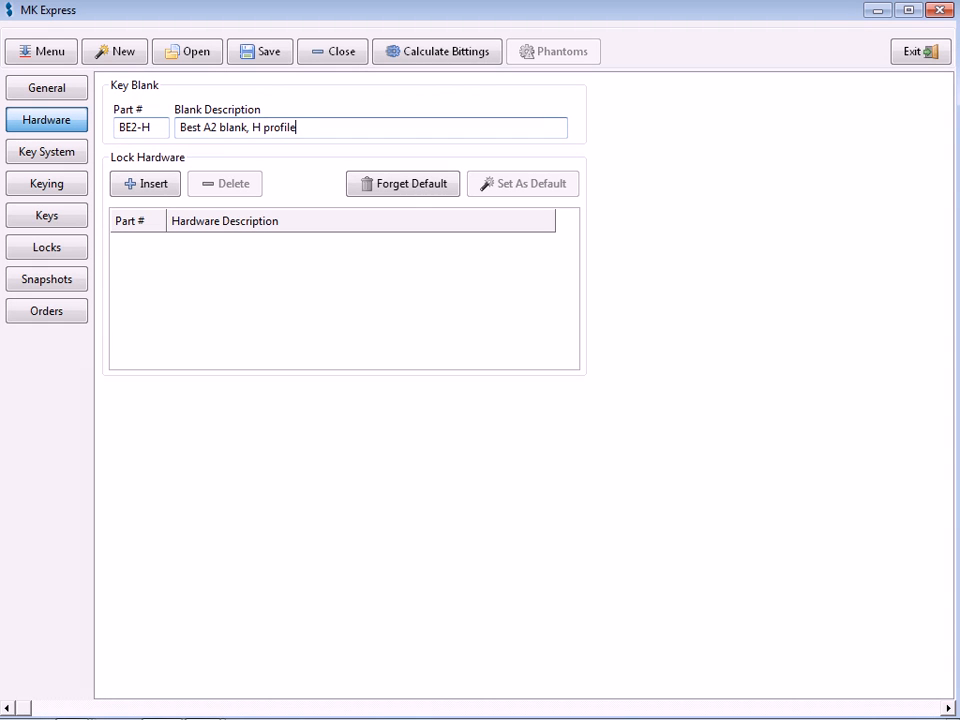
Add lock hardware with part number IC7-H-26D and description "7 pin IC core, H profile, satin chrome".
left_click(170, 186)
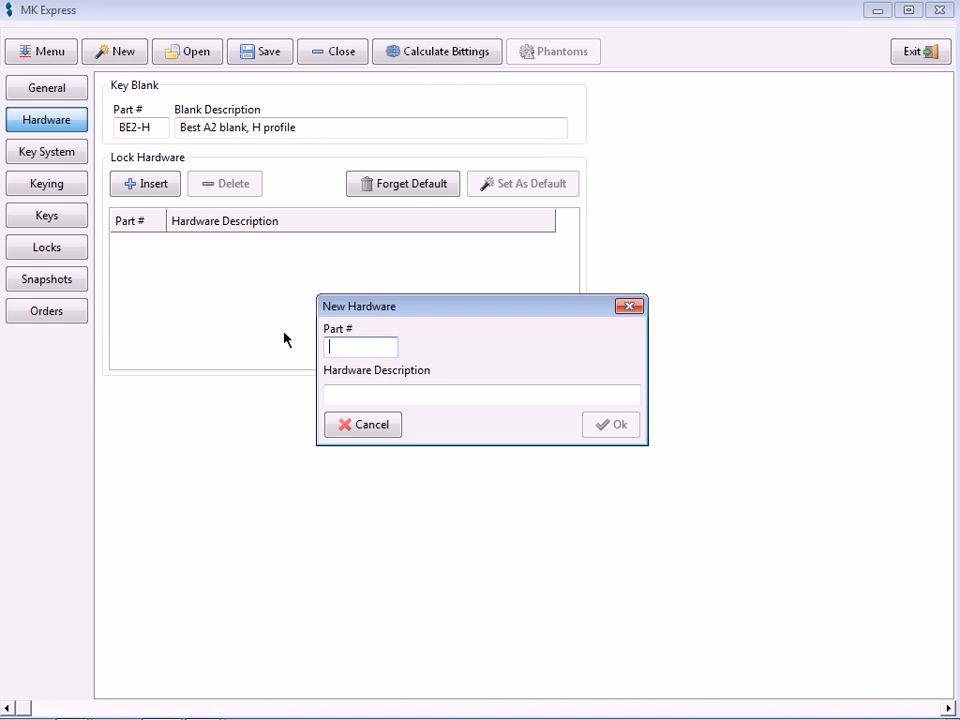
type("IC7-H-26D")
key("Tab")
type("chrome")
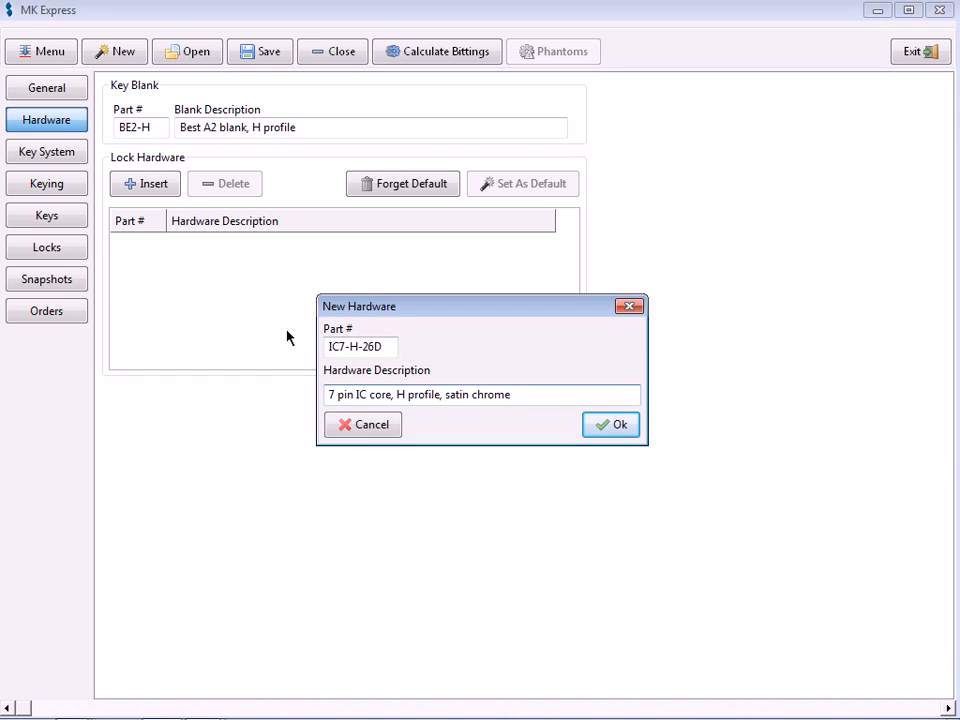
key("Return")
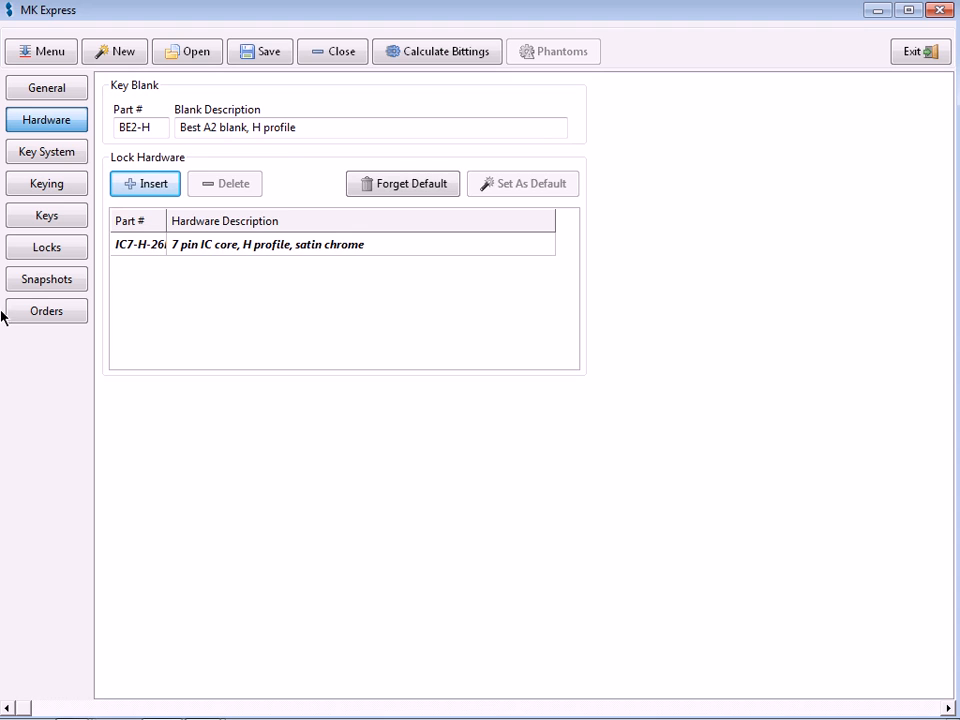
Randomize the key system's cylinder order and bring up the keying chart.
left_click(52, 155)
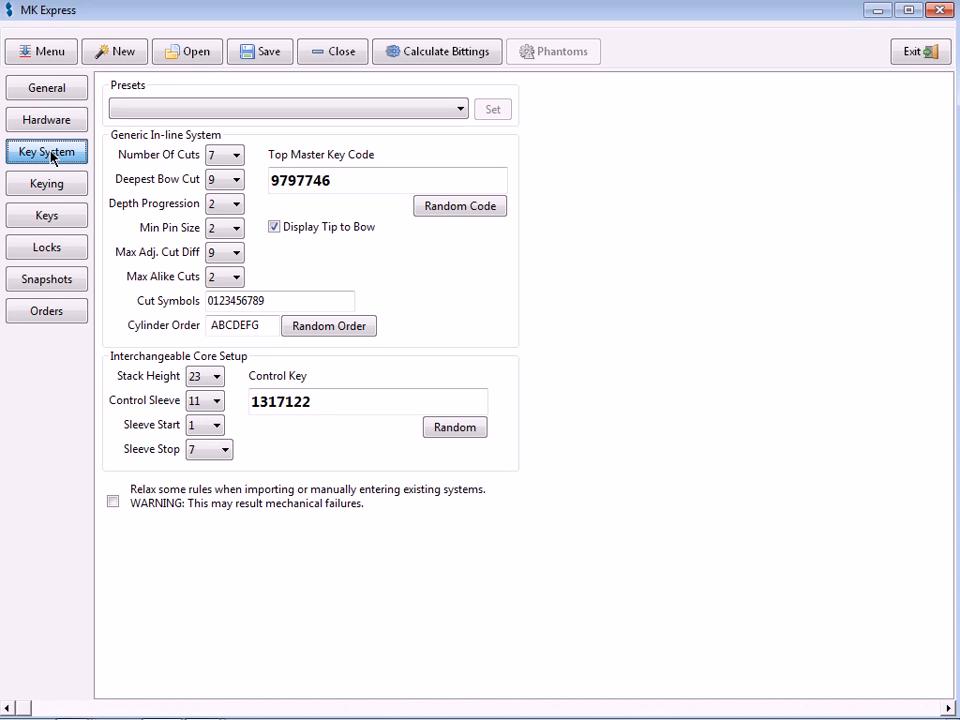
left_click(337, 326)
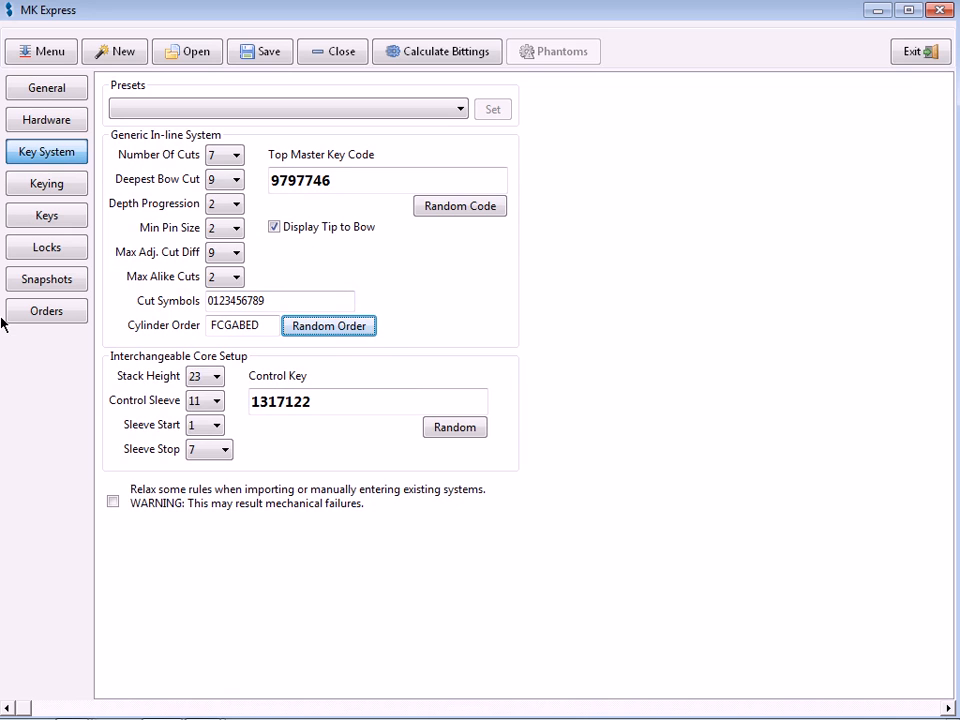
left_click(31, 181)
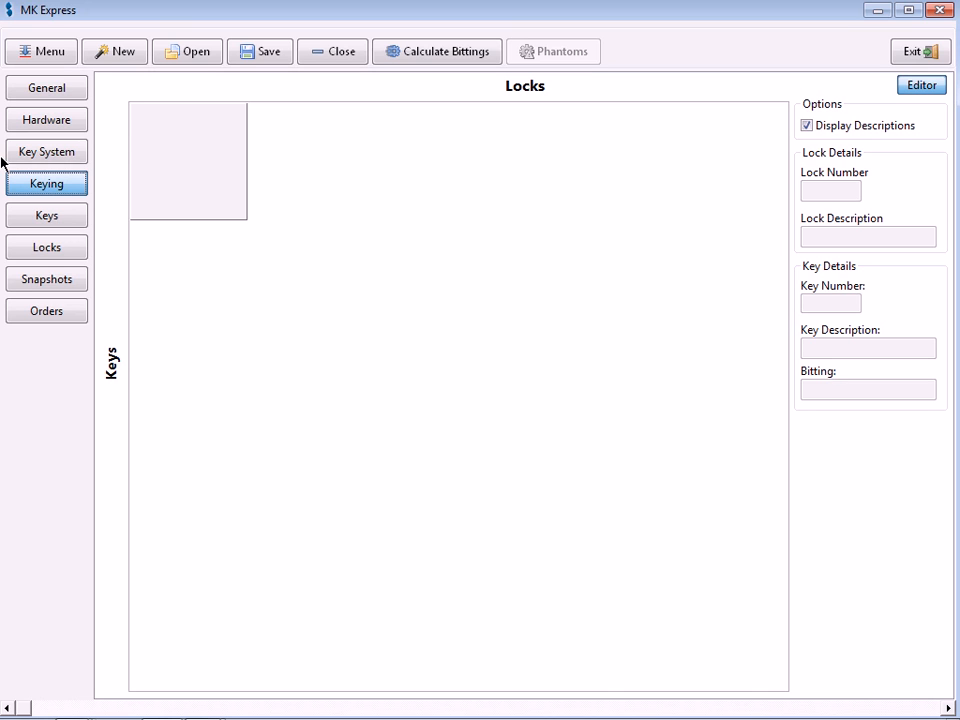
Add lock AA1 to the lock list with the description Main Entry.
left_click(47, 252)
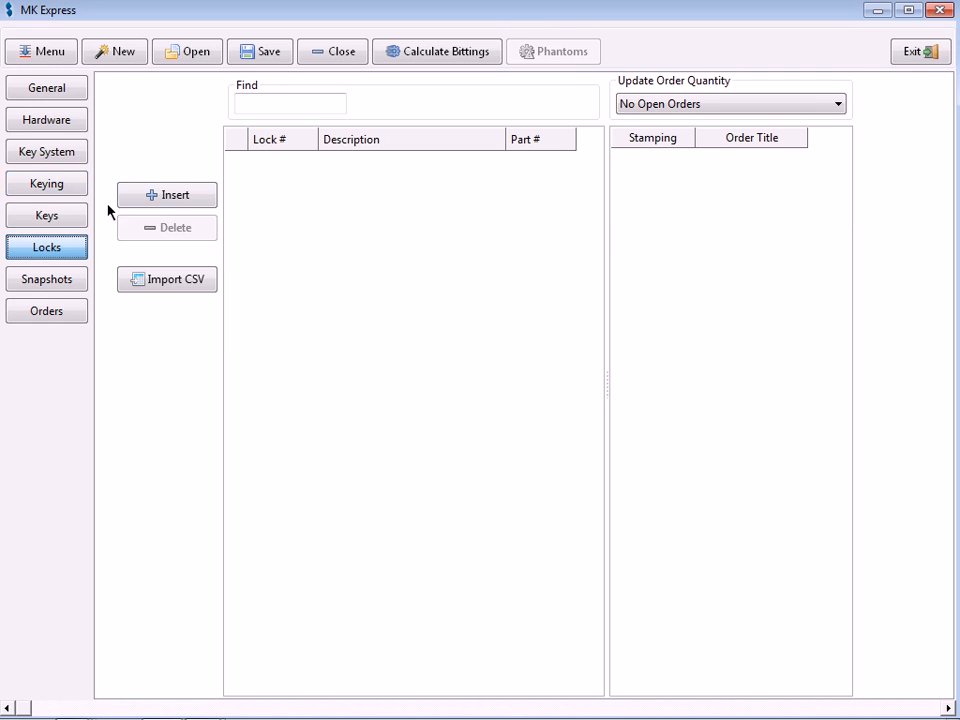
left_click(183, 199)
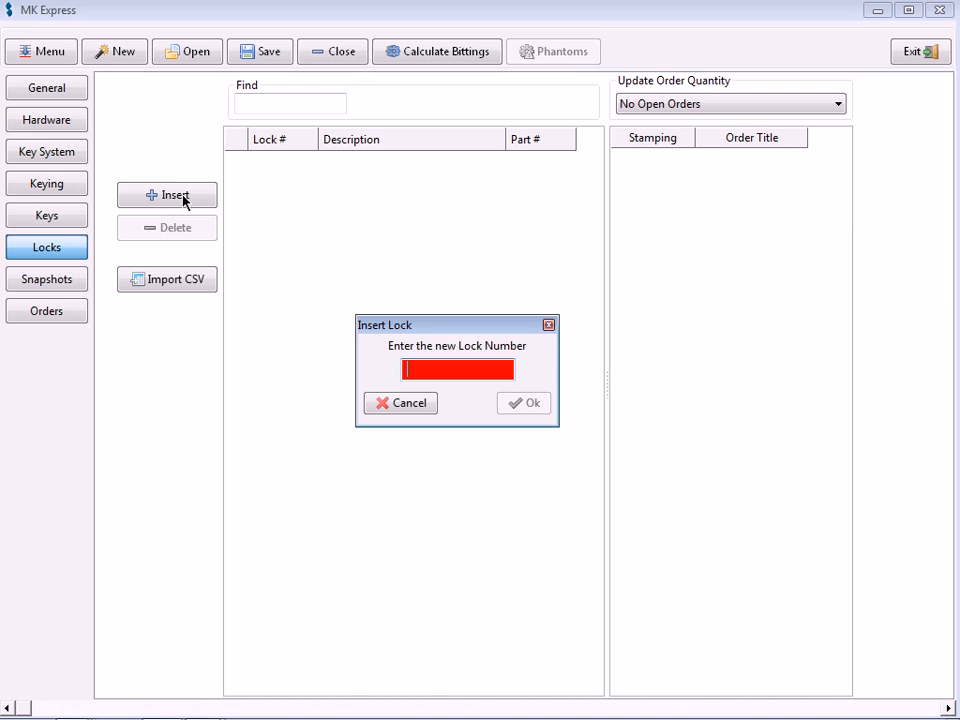
type("AA1")
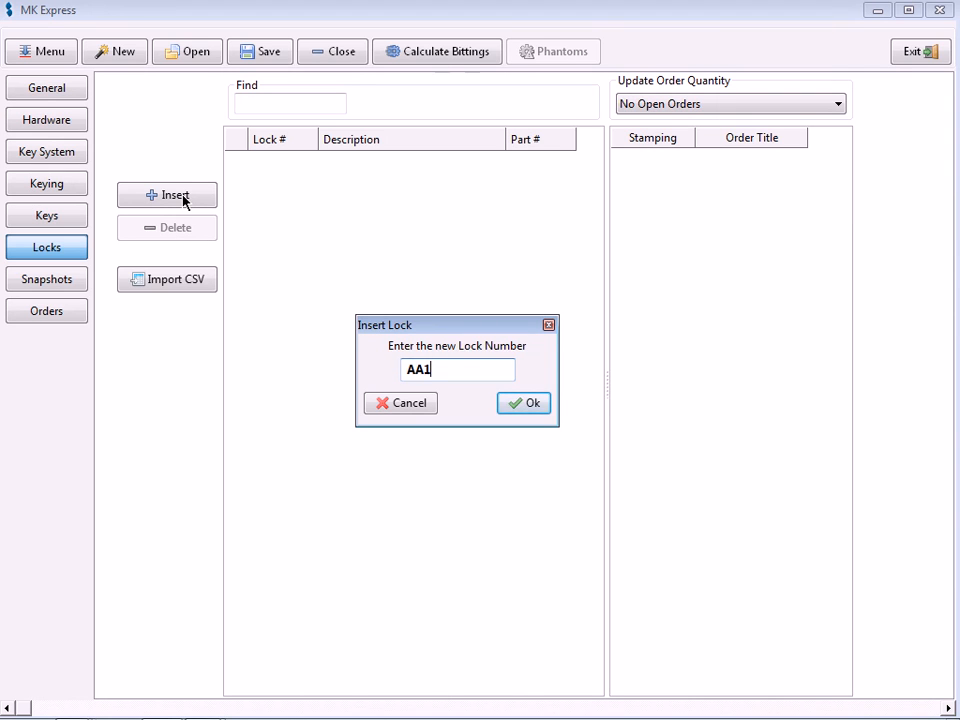
key("Return")
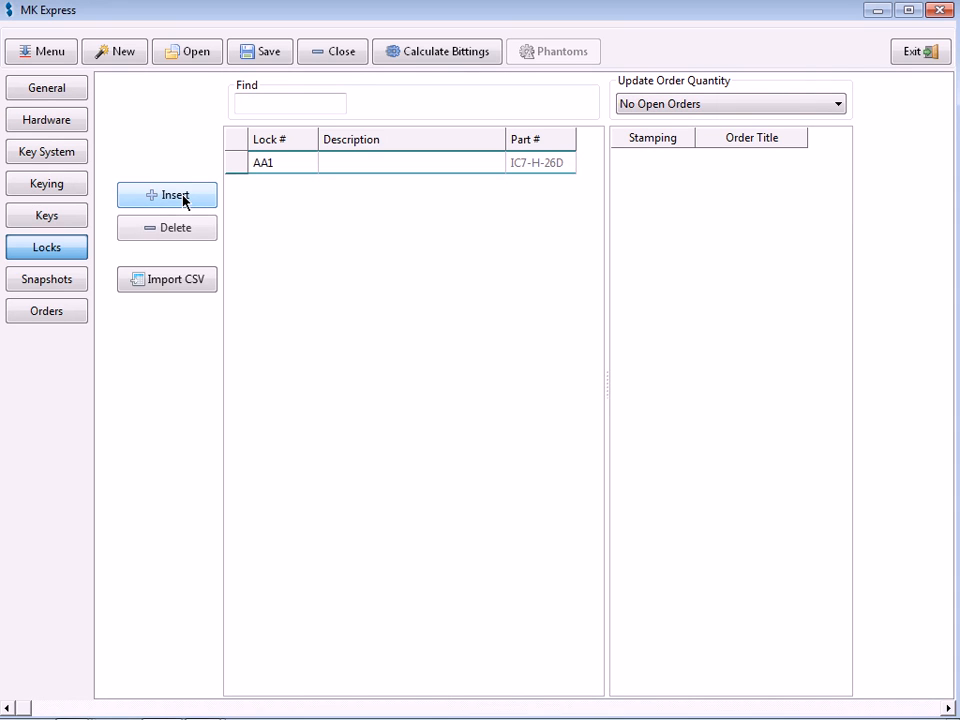
left_click(438, 161)
type("Main Entry")
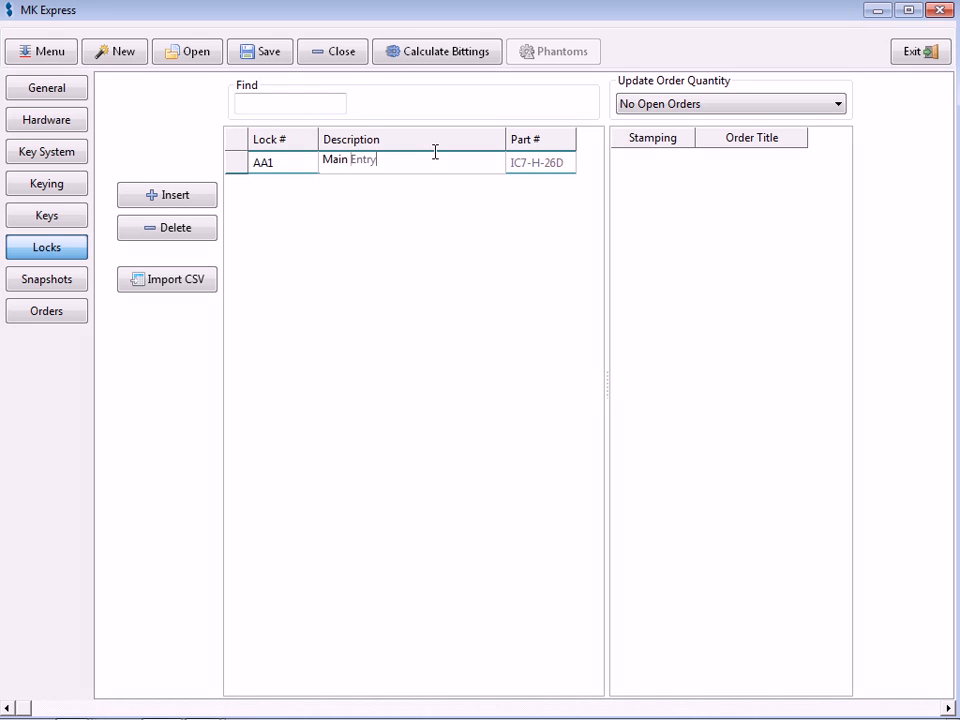
key("Return")
Add locks AA2 and AA3 with the range AA2+1, described as Manager's Office and Accountant's Office.
left_click(187, 199)
type("AA1")
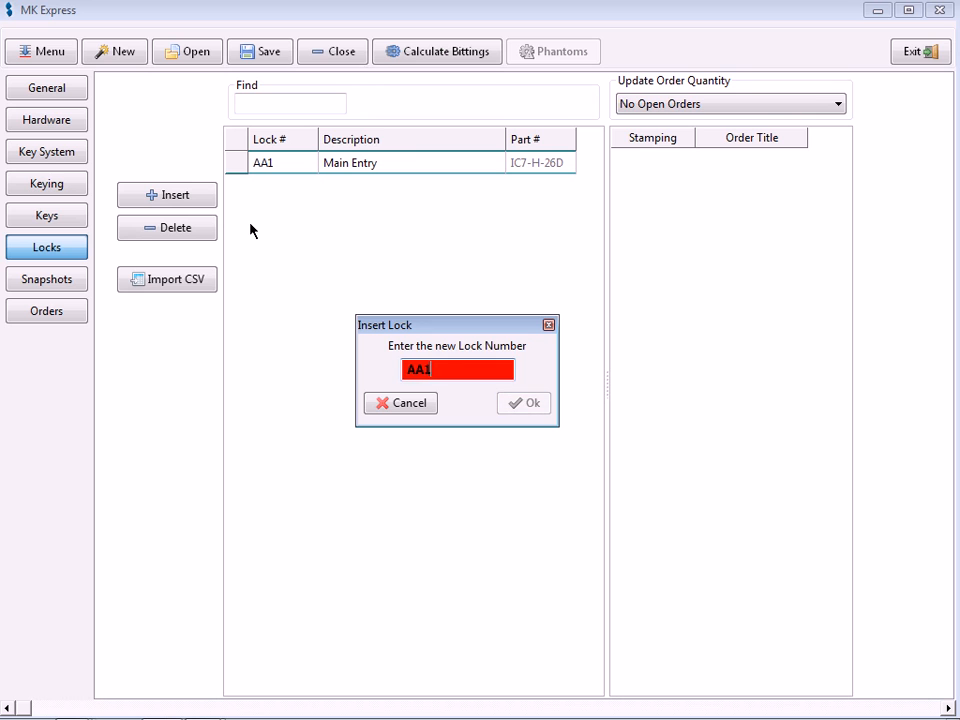
key("BackSpace")
type("2+1")
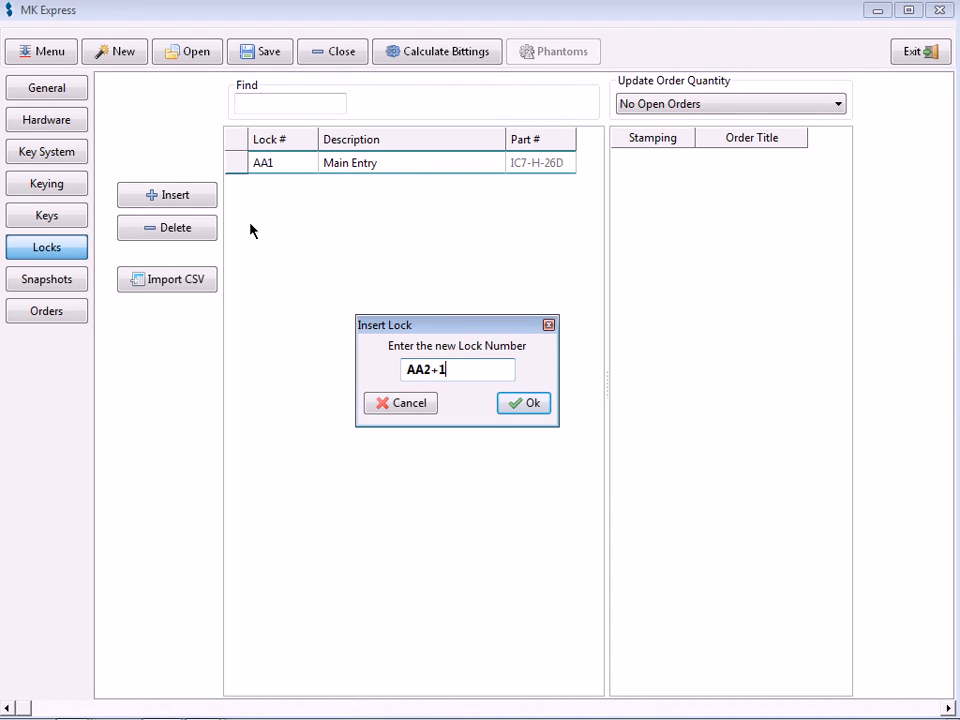
left_click(530, 403)
left_click(418, 191)
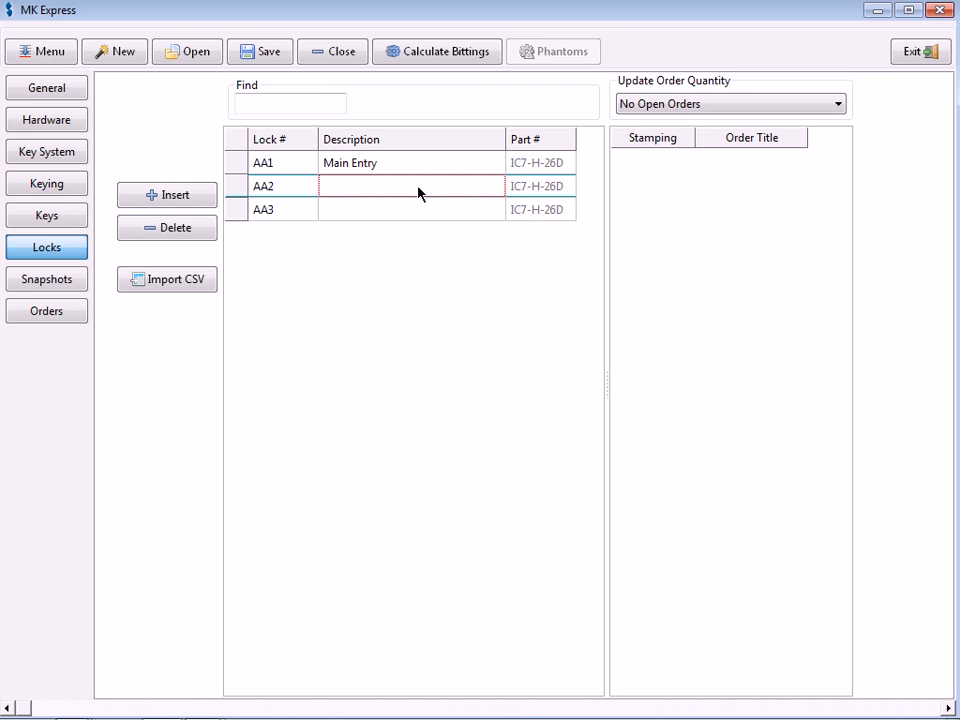
type("Manager's ")
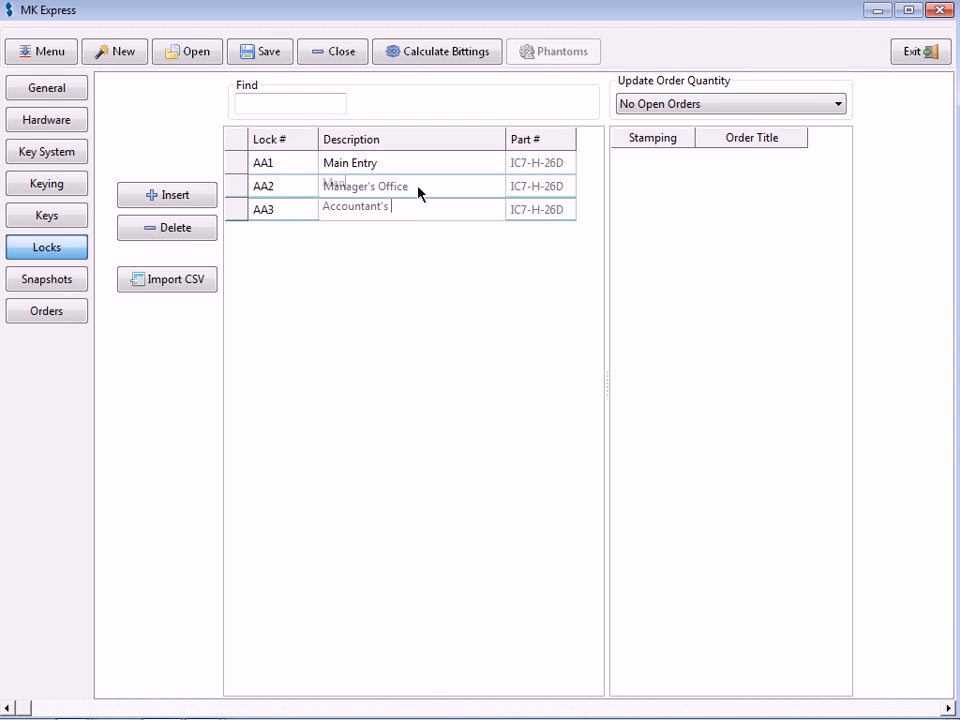
type("Office")
key("Tab")
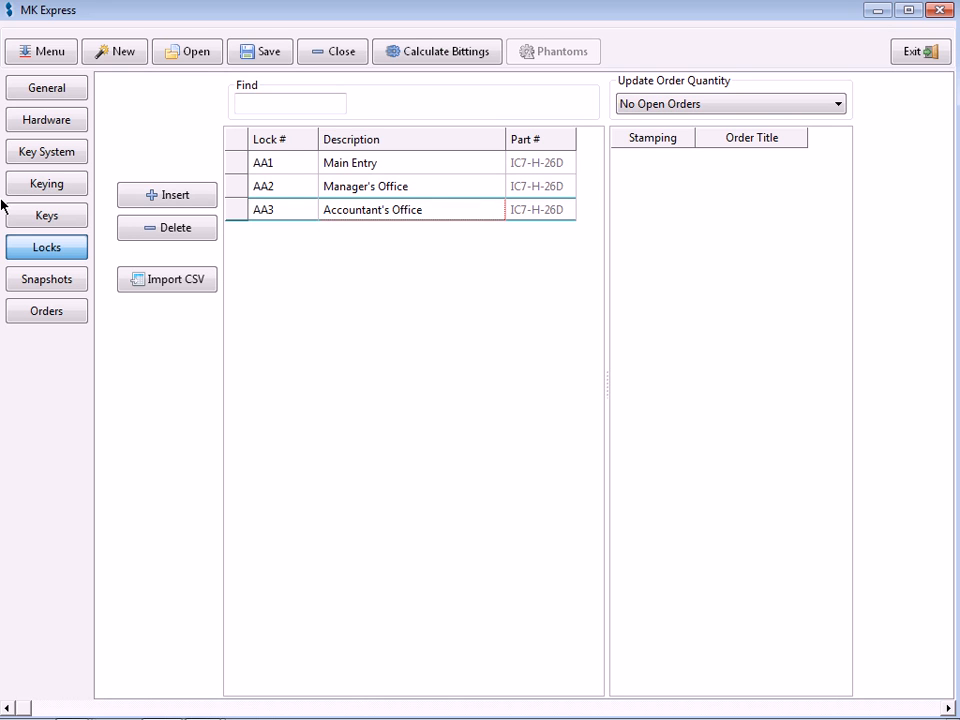
Add locks AA4 to AA10 with the range AA4+6, described in order as Bar, Dinning Hall, Kitchen, Pantry, Stores, Boiler and Laundry.
left_click(188, 195)
type("AA4+6")
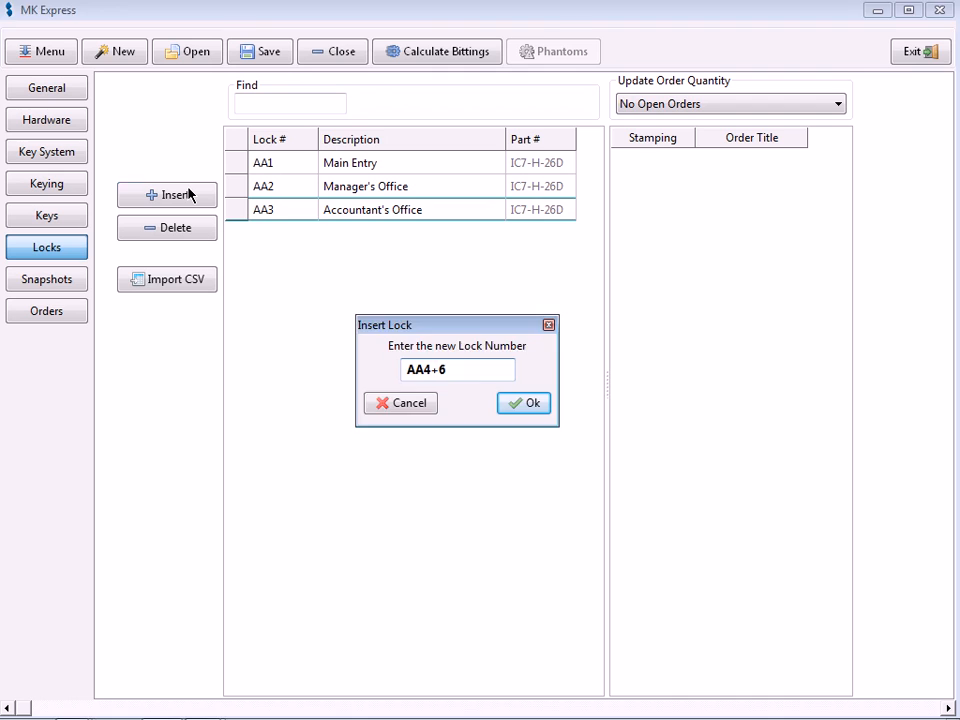
key("Return")
left_click(343, 235)
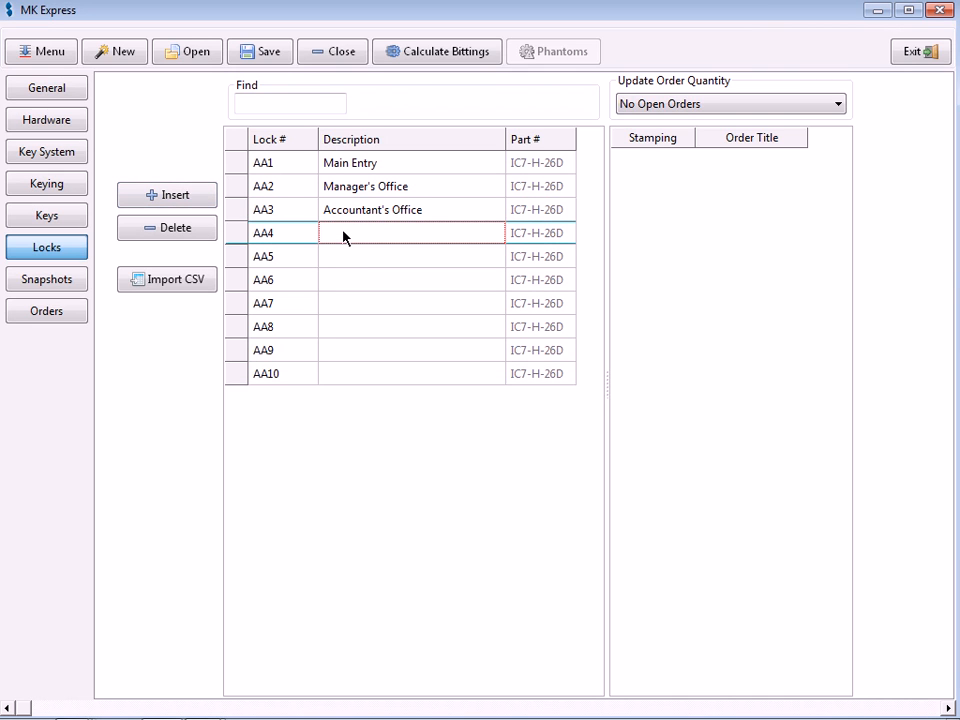
type("Bar Dinning Hall Kitchen Pantry Stores Boiler Laundry")
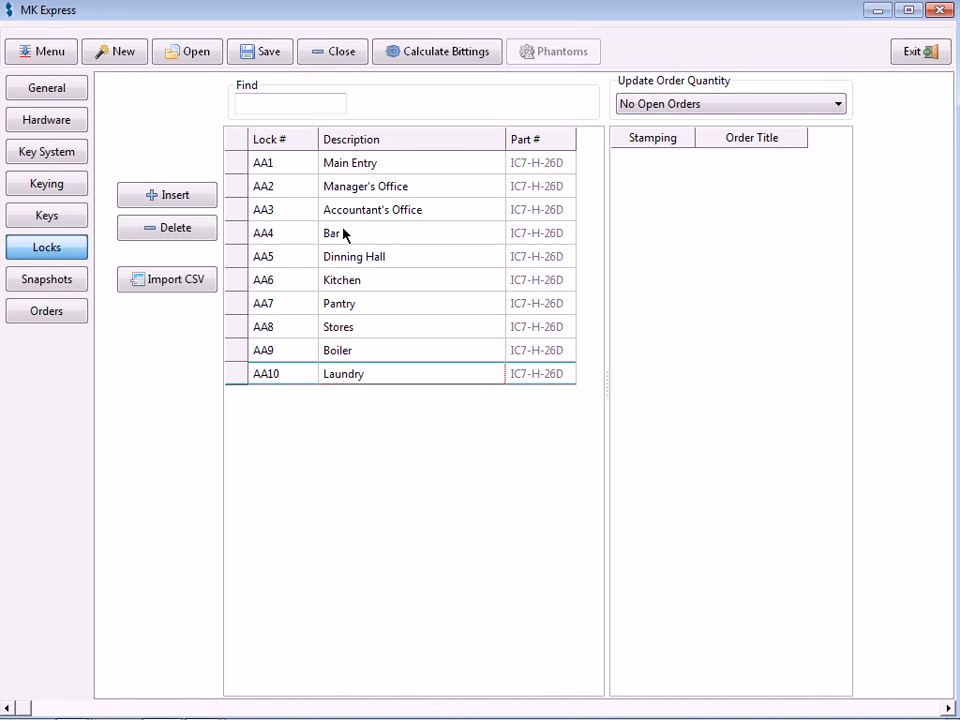
Add ten more locks, AB1 to AB10, by entering the lock number range AB1+9.
left_click(171, 203)
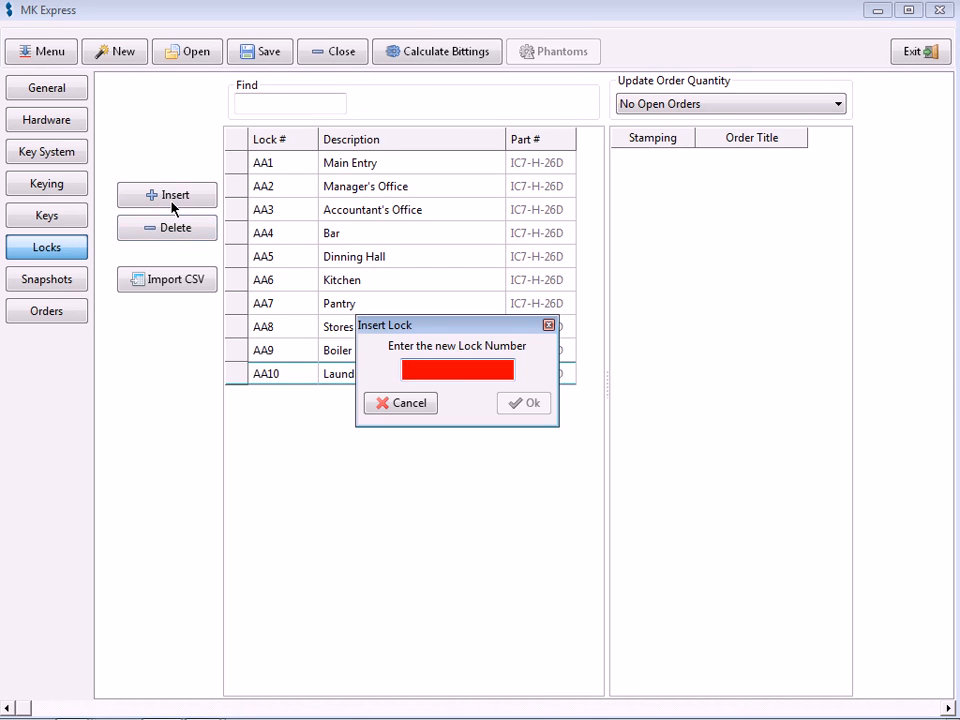
type("AA")
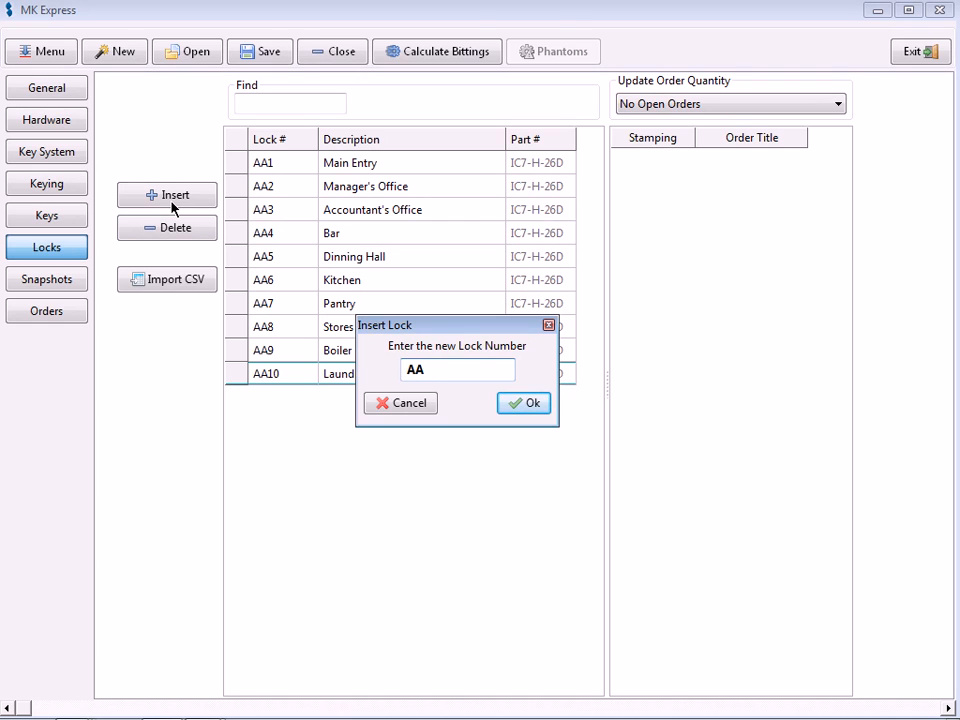
key("BackSpace")
type("B1+9")
key("Return")
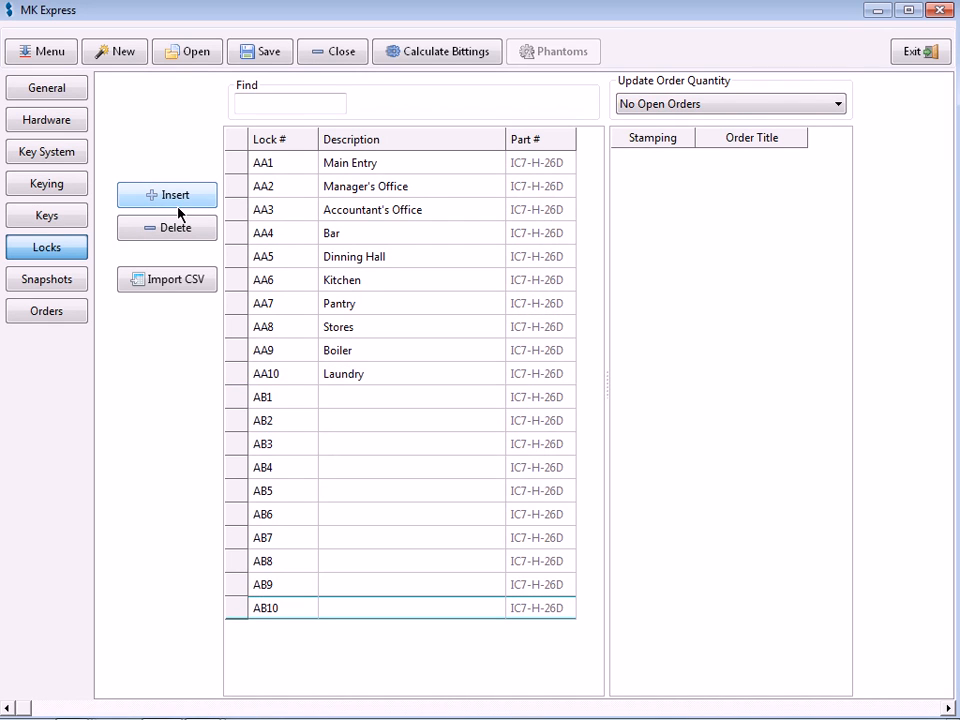
Describe locks AB1 to AB10 consecutively as Room 101 through Room 110.
left_click(374, 405)
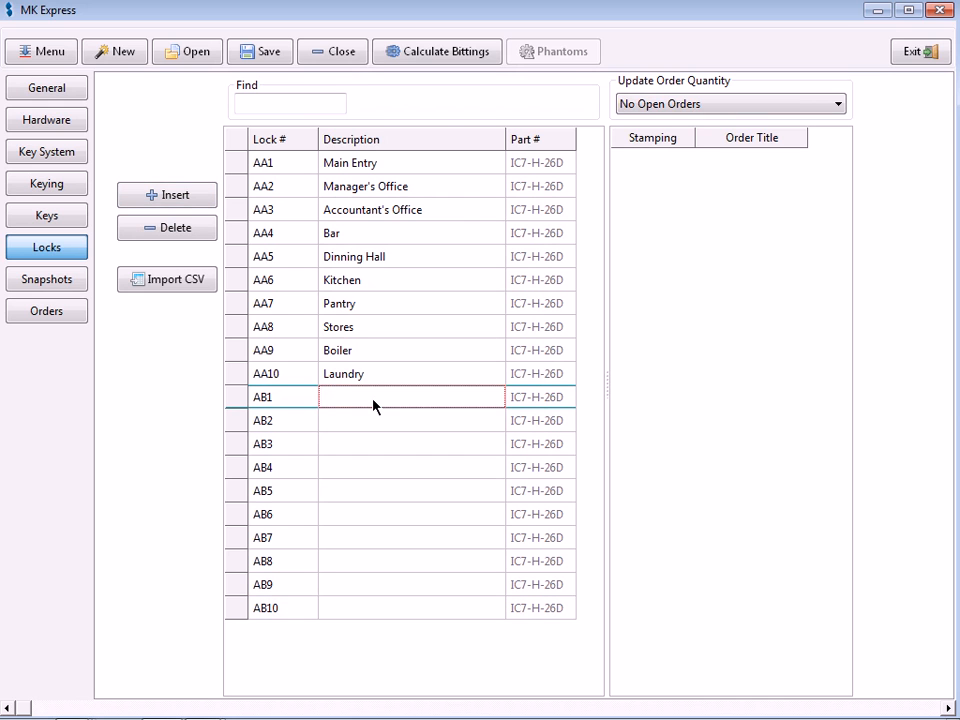
type("Room 10")
type("Room 10")
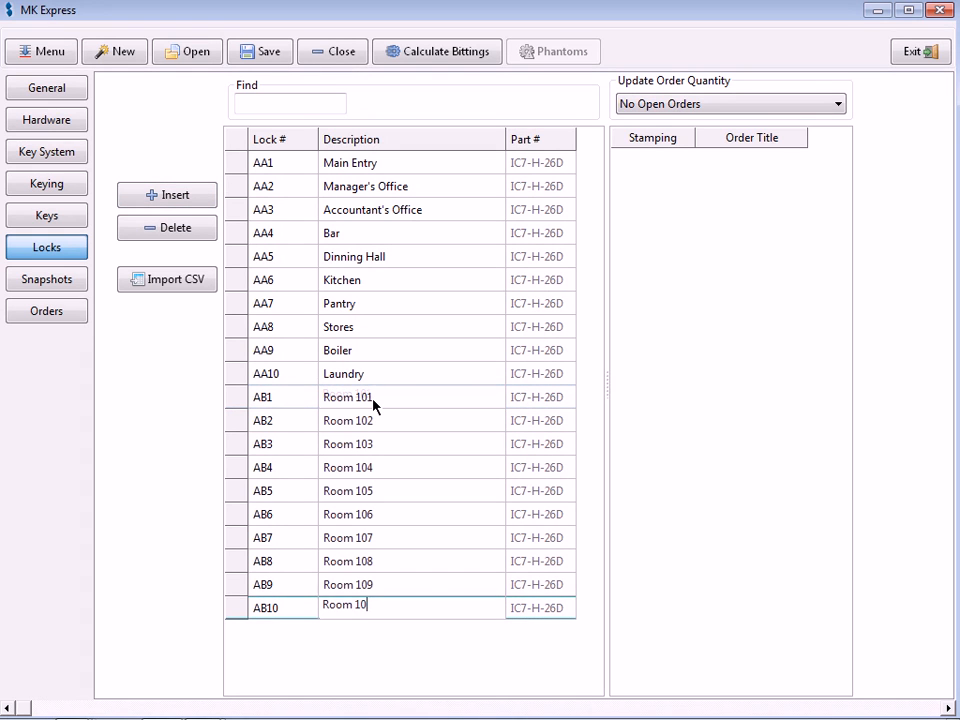
key("BackSpace")
type("10")
key("Return")
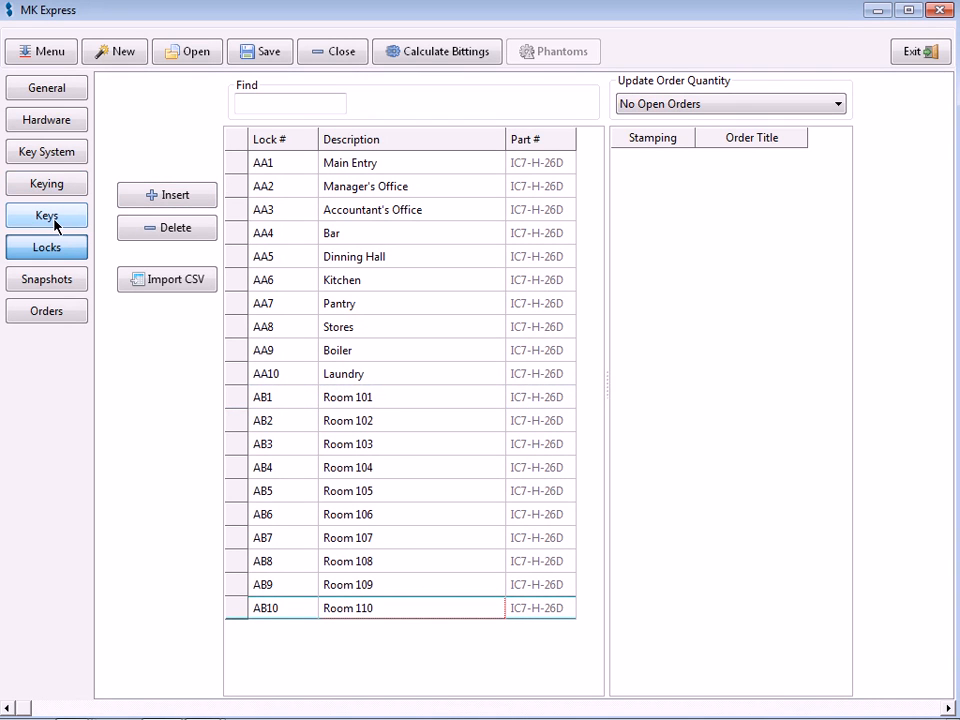
Add keys AA1 to AA5 with the range AA1+4, described in order as Manager, Accountant, Bar Staff, Cook and Cleaners.
left_click(55, 222)
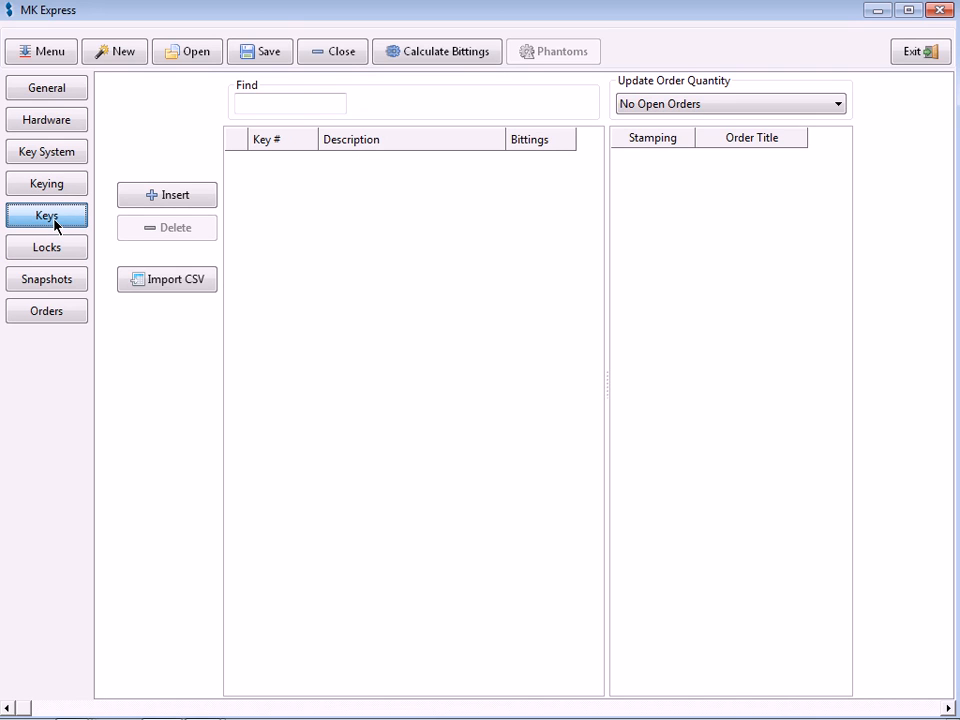
left_click(172, 195)
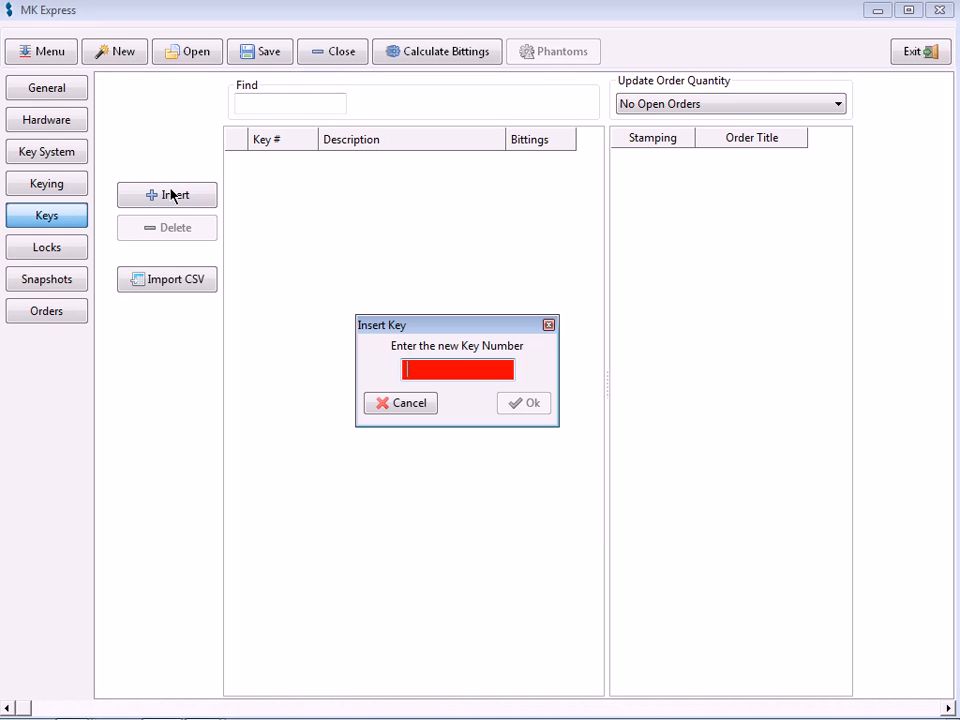
type("AA1-5")
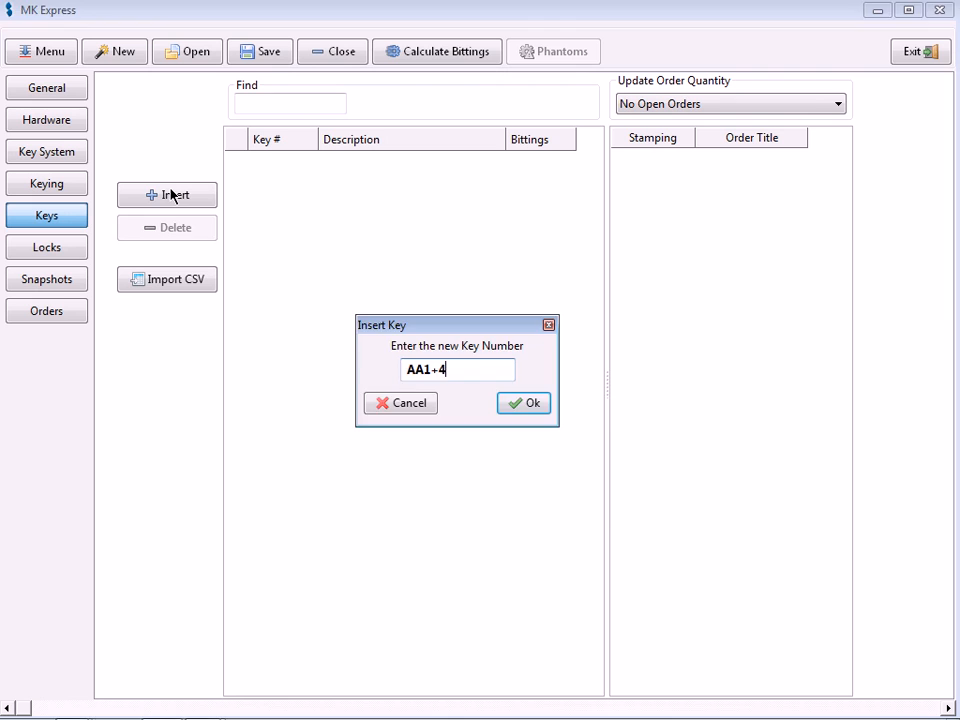
key("Return")
left_click(393, 168)
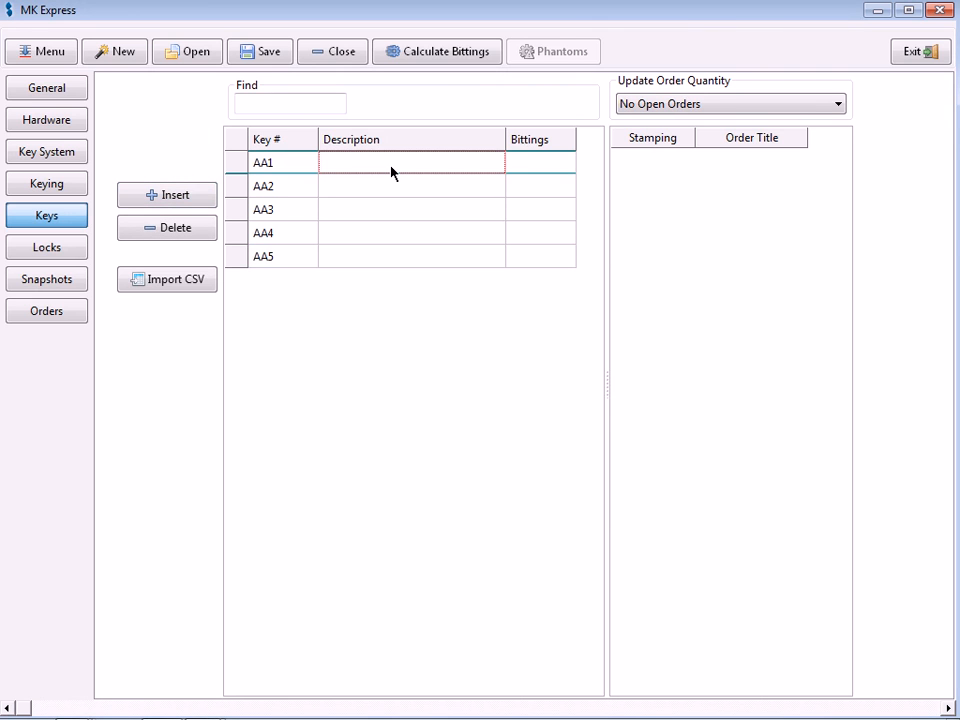
type("Manager")
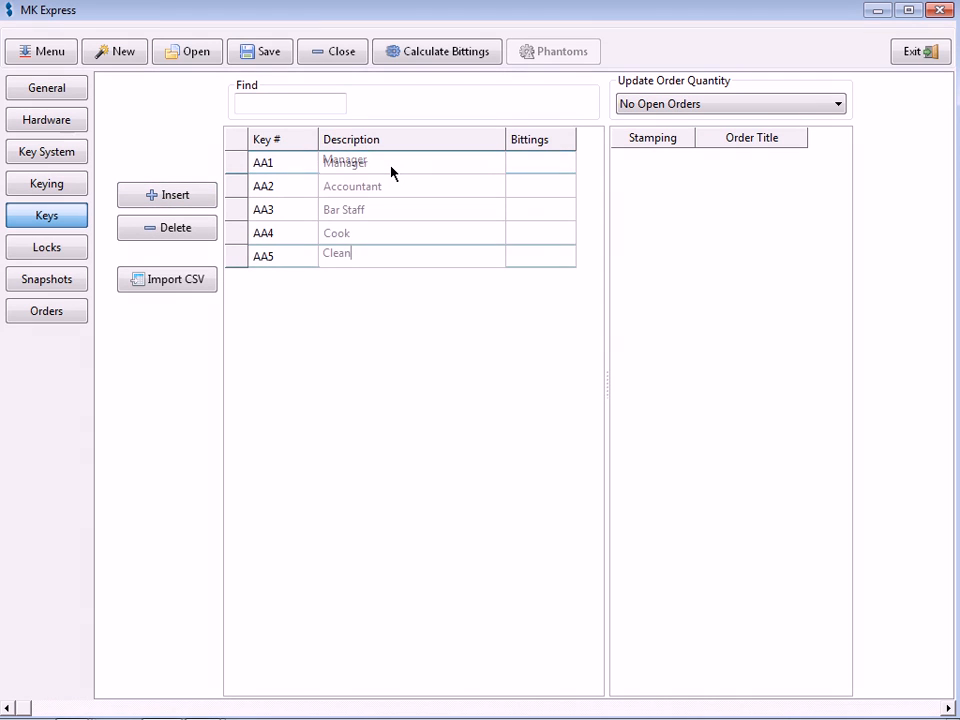
type("ers")
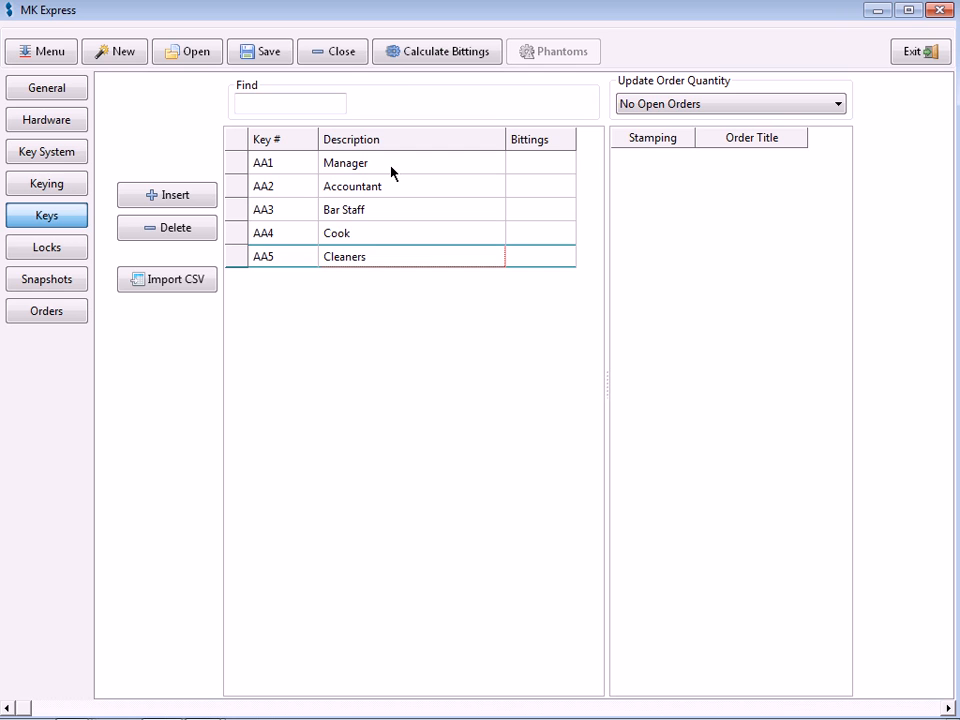
Add keys AB1 to AB10 with the range AB1+9, described consecutively as Room 101 through Room 110.
left_click(171, 190)
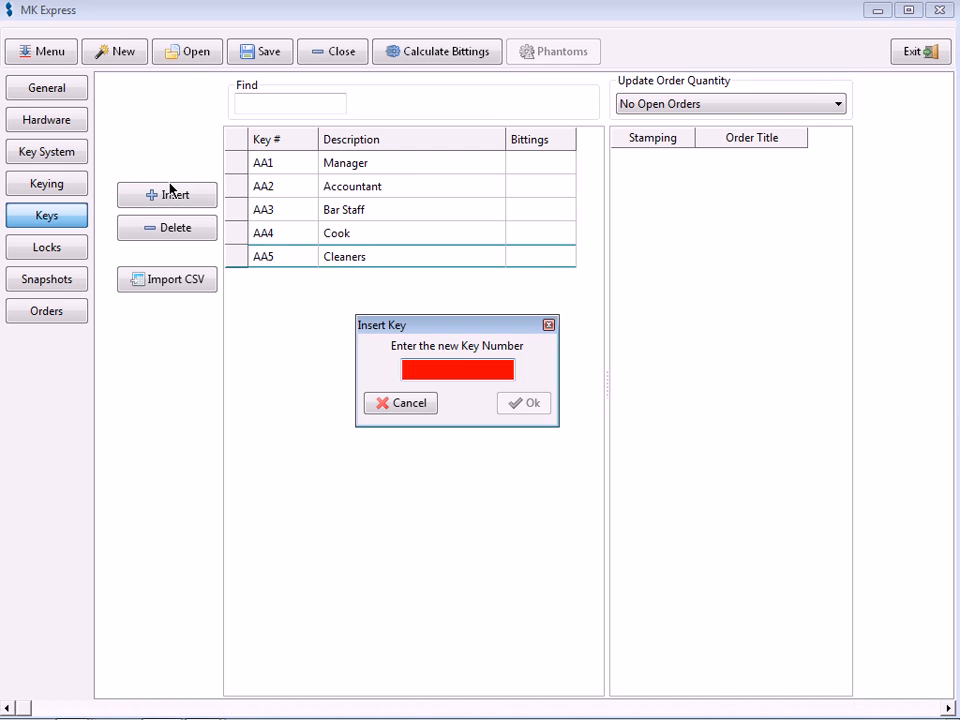
type("AB1+")
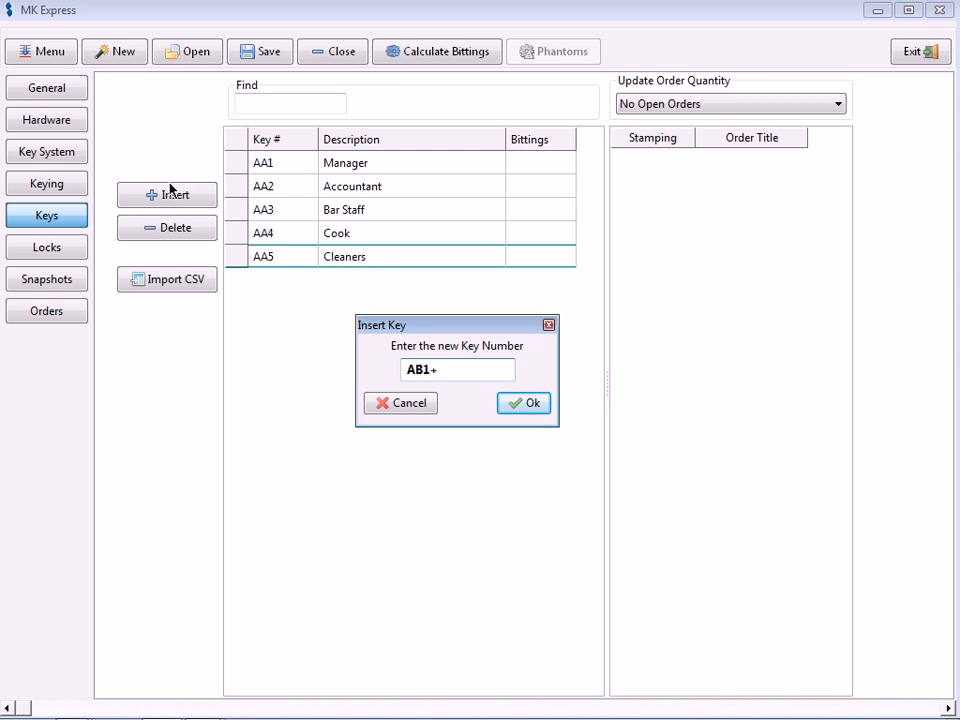
type("9")
key("Return")
type("Room 101")
key("Return")
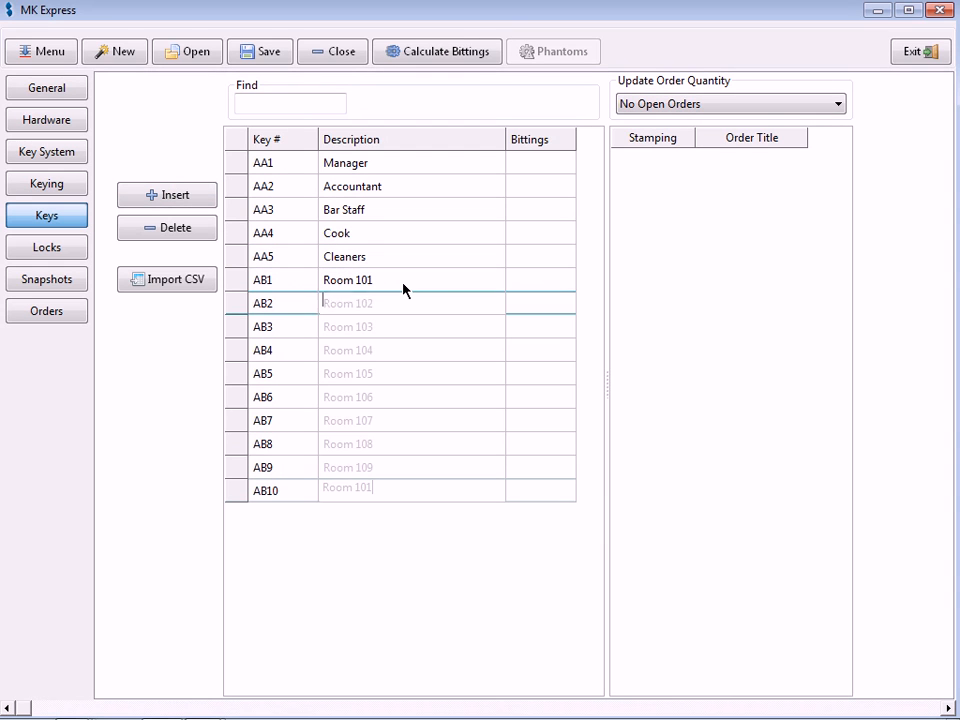
key("BackSpace")
key("BackSpace")
type("10")
key("Return")
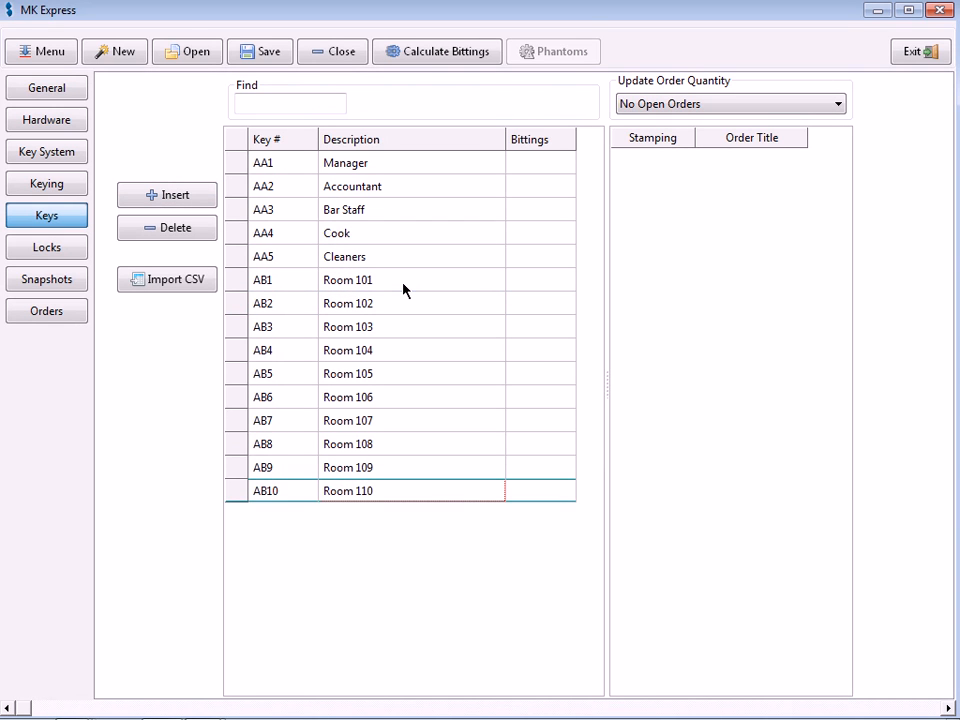
Add key A, described as Top Master Key, and move it to the first row of the key list.
left_click(186, 196)
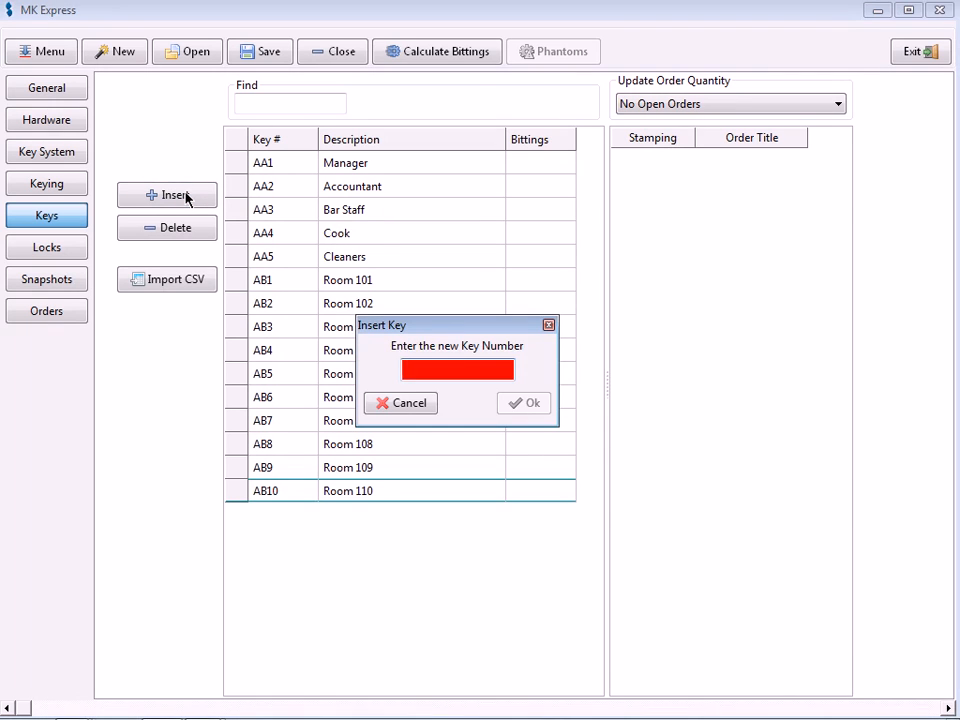
type("A")
key("Return")
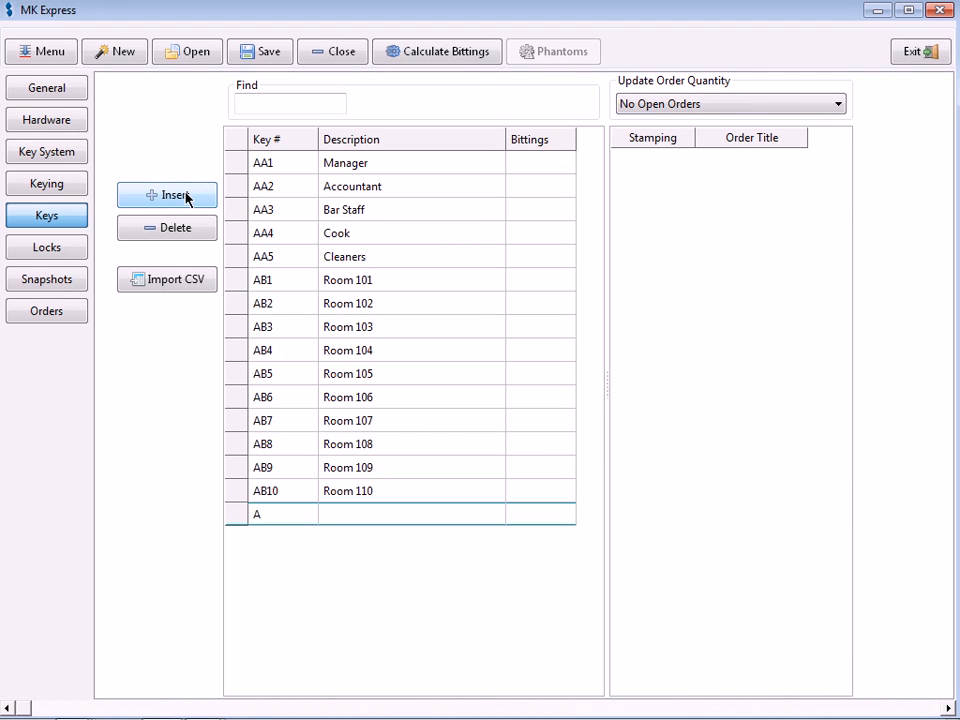
left_click(367, 516)
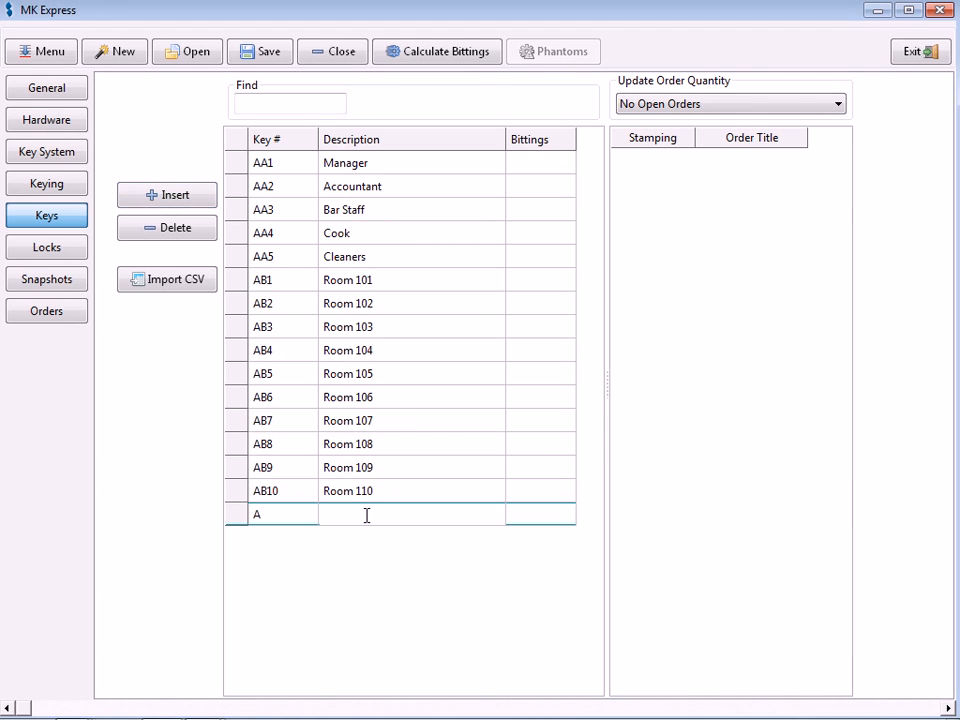
type("Top Master Key")
key("Tab")
left_click_drag(236, 514, 236, 161)
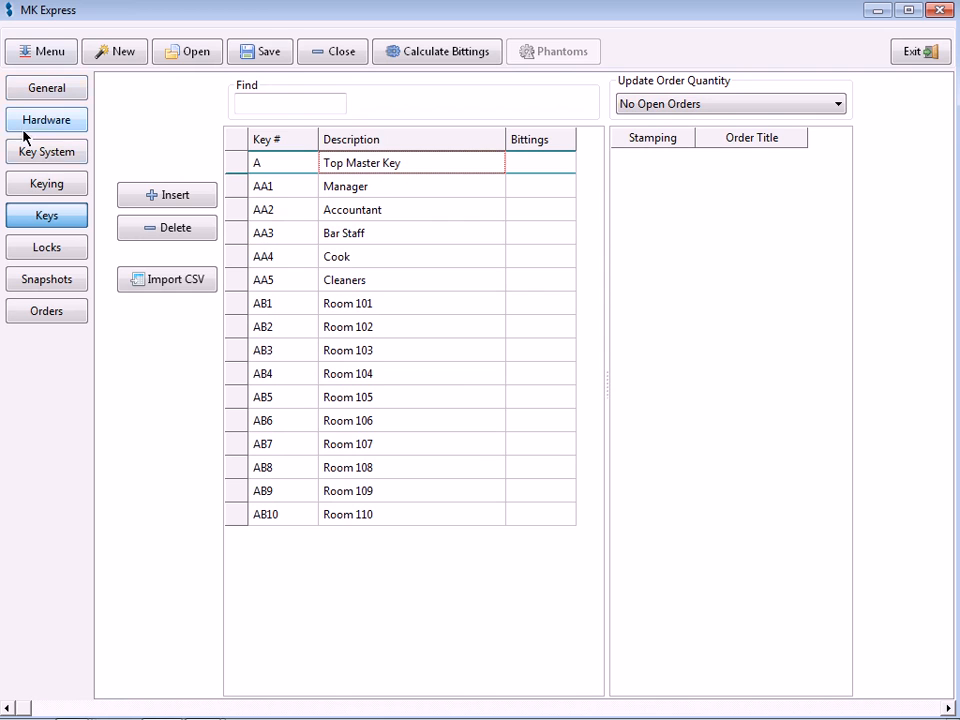
In the keying matrix, make the Top Master Key operate every lock from Main Entry through Room 110.
left_click(31, 183)
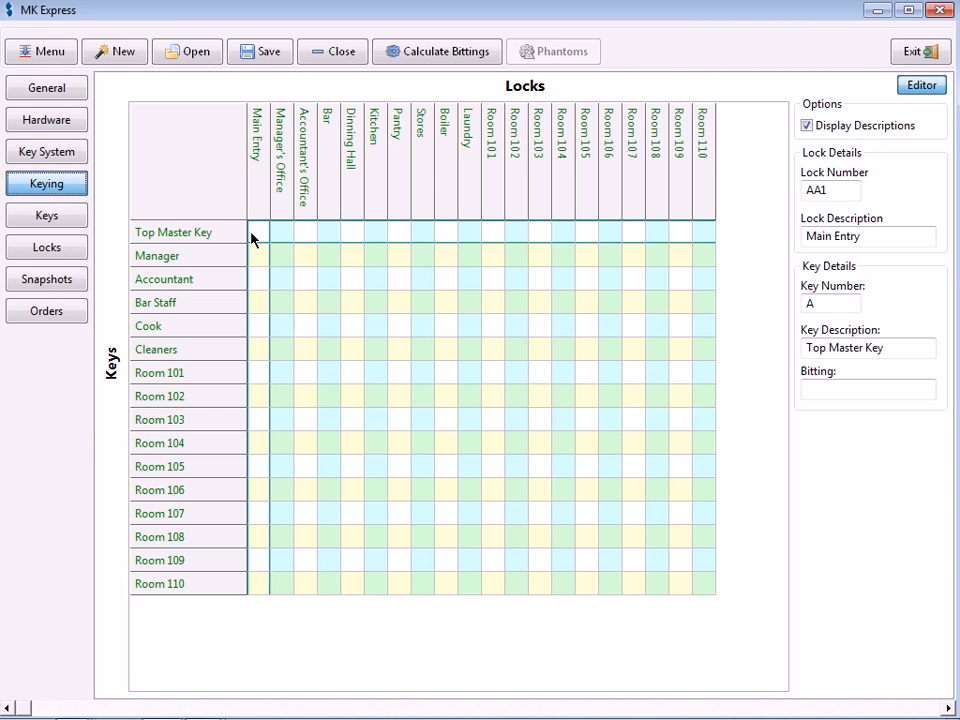
left_click(705, 232)
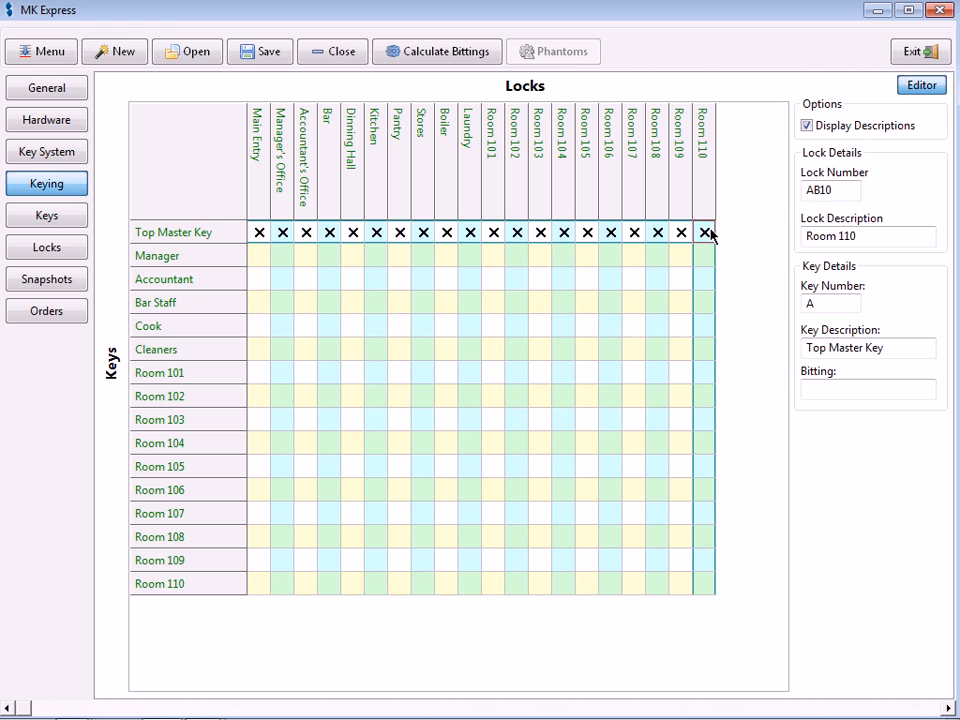
Let the Manager key operate Main Entry, Manager's Office and every lock from Bar through Laundry, skipping Accountant's Office.
left_click(260, 259)
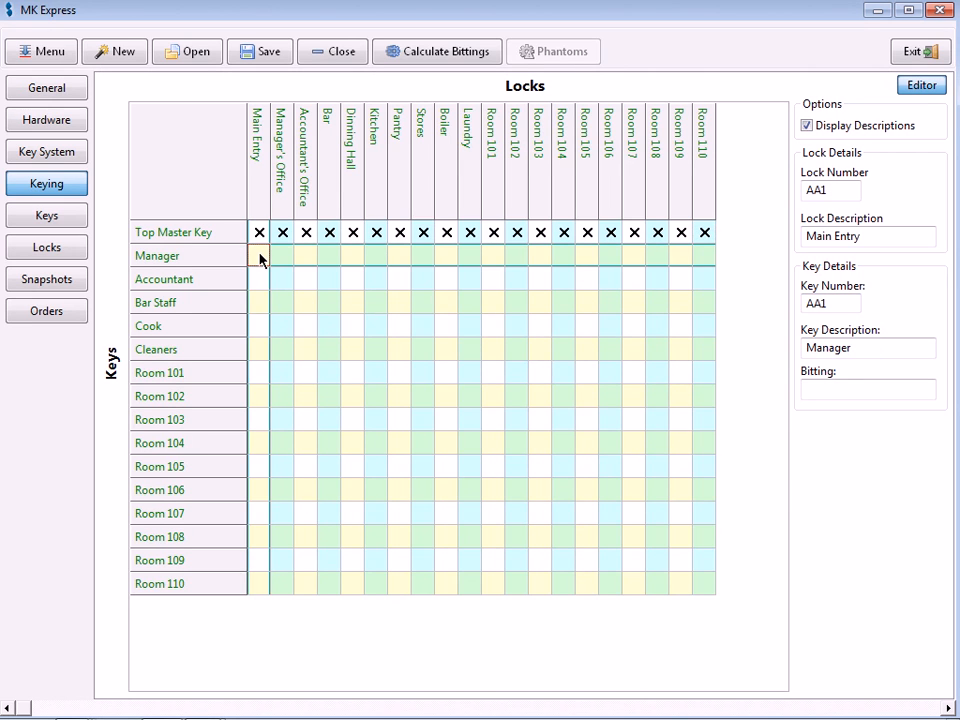
key("space")
key("Right")
key("space")
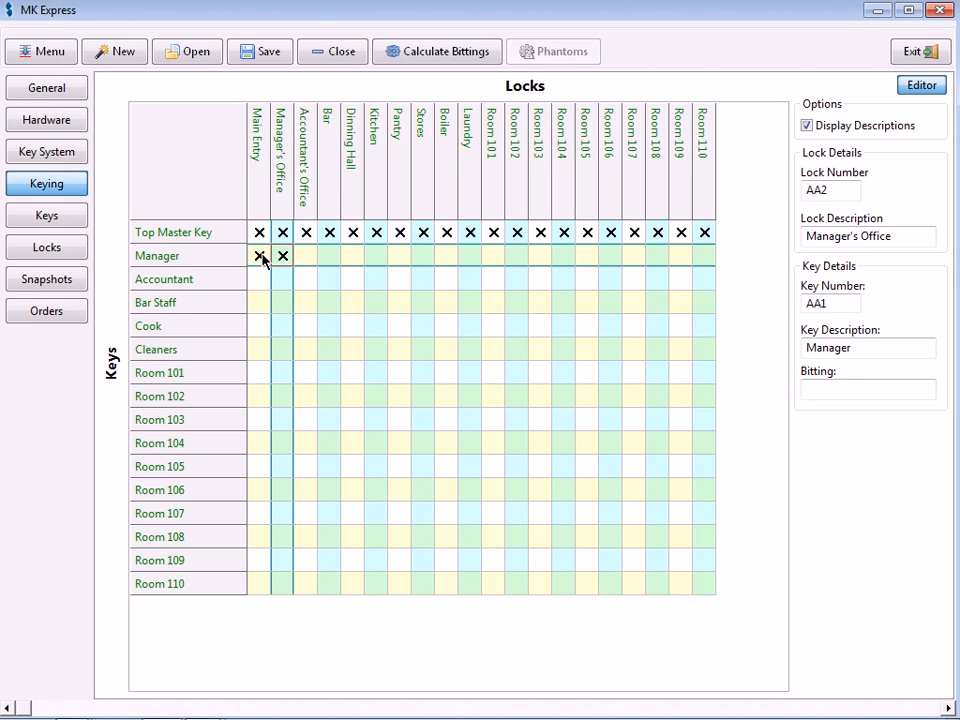
key("Right")
key("Right")
key("space")
key("Right")
key("space")
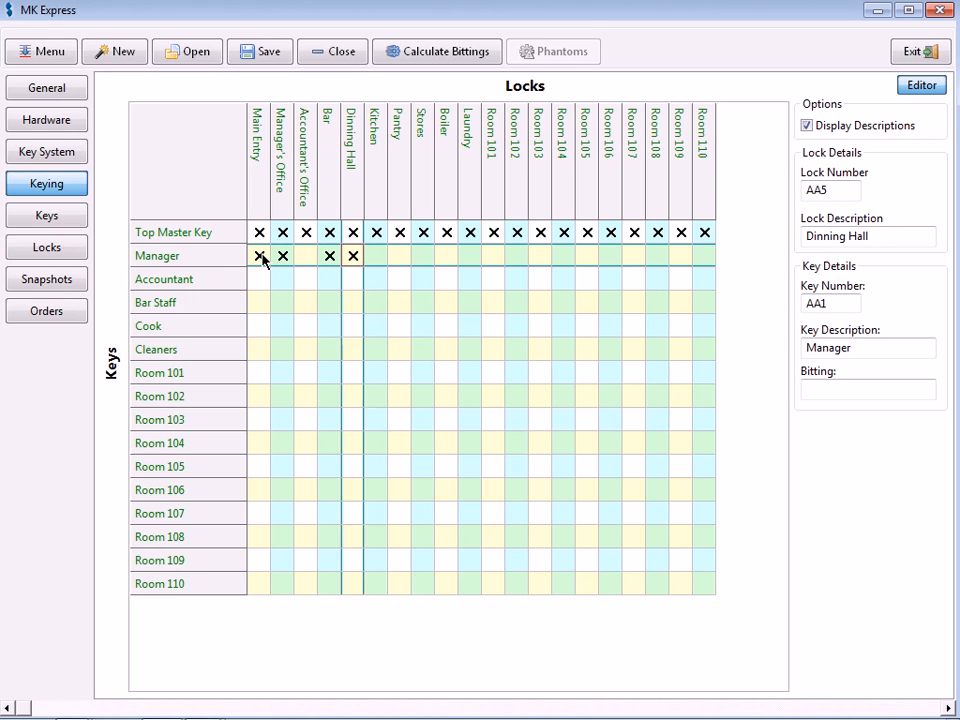
key("Right")
key("space")
key("Right")
key("space")
key("Right")
key("space")
key("Right")
key("space")
key("Right")
key("space")
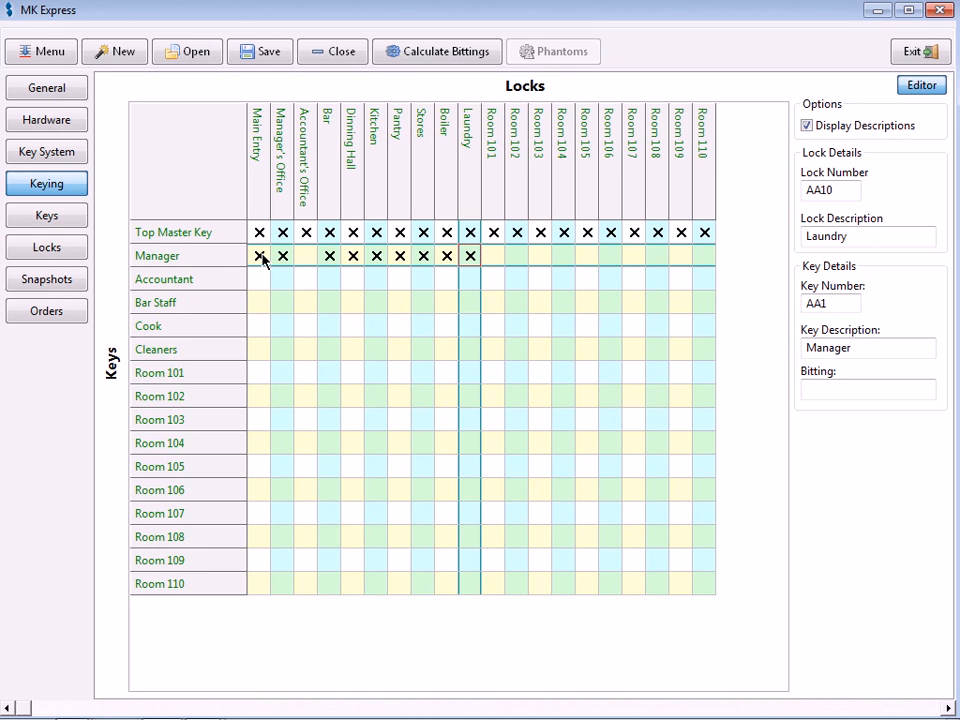
Let the Accountant key operate the Main Entry and Accountant's Office locks.
key("Down")
key("Left")
key("Left")
key("Left")
key("Left")
key("Left")
key("Left")
key("Left")
key("Left")
key("Left")
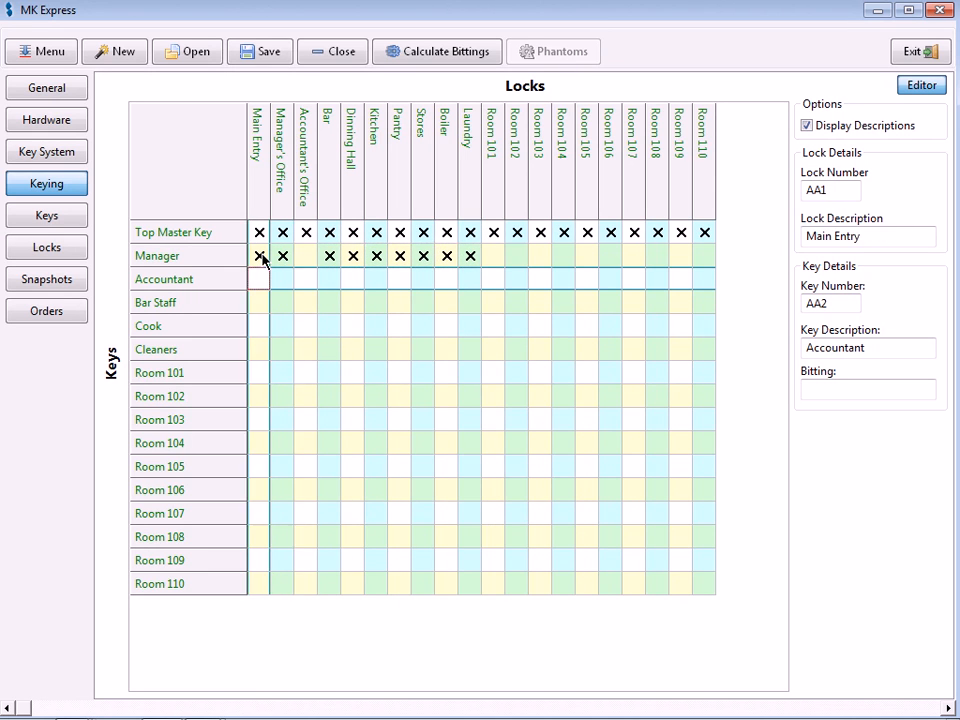
key("space")
key("Right")
key("Right")
key("space")
Let the Bar Staff key operate the Main Entry and Bar locks.
key("Down")
key("Left")
key("Left")
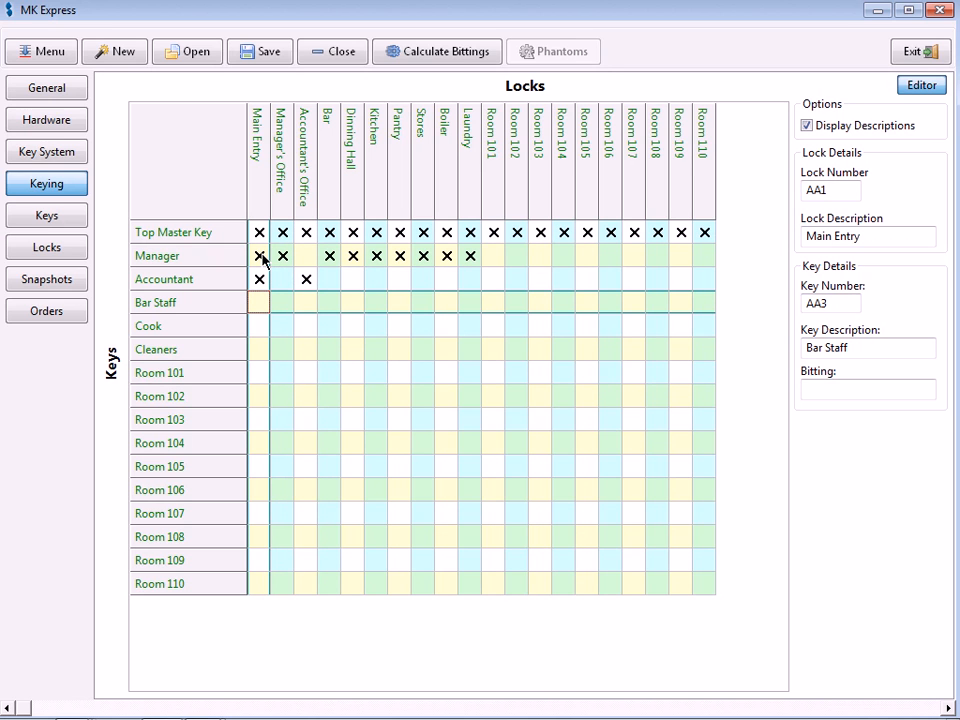
key("space")
key("Right")
key("Right")
key("Right")
key("space")
Let the Cook key operate the Main Entry, Dinning Hall, Kitchen, Pantry and Stores locks.
key("Down")
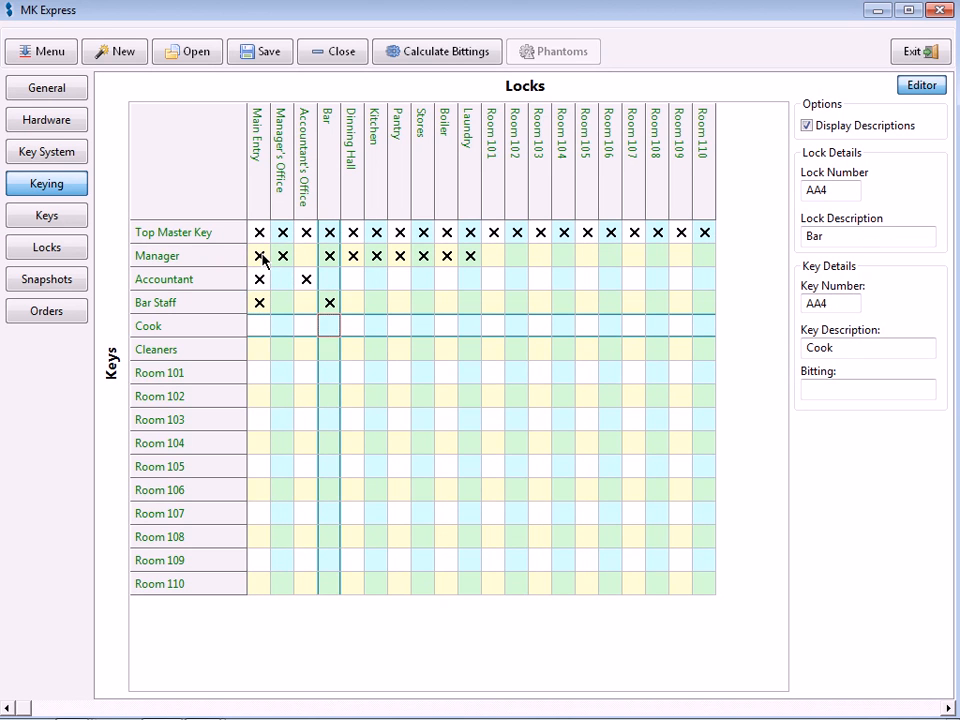
key("Left")
key("Left")
key("Left")
key("space")
key("Right")
key("Right")
key("Right")
key("Right")
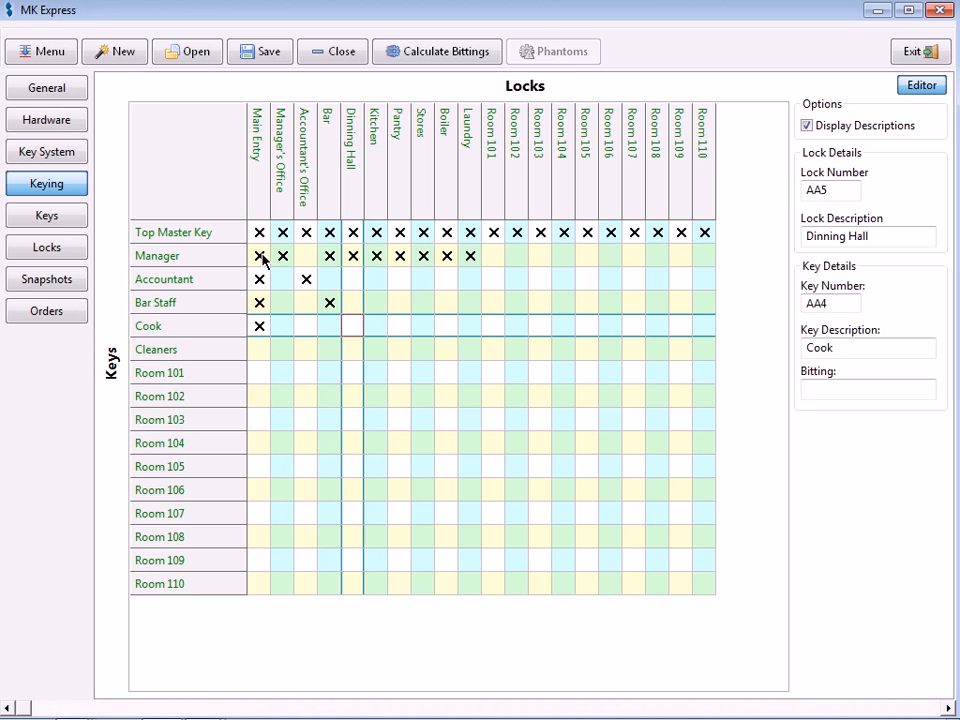
key("space")
key("Right")
key("space")
key("Right")
key("space")
key("Right")
key("space")
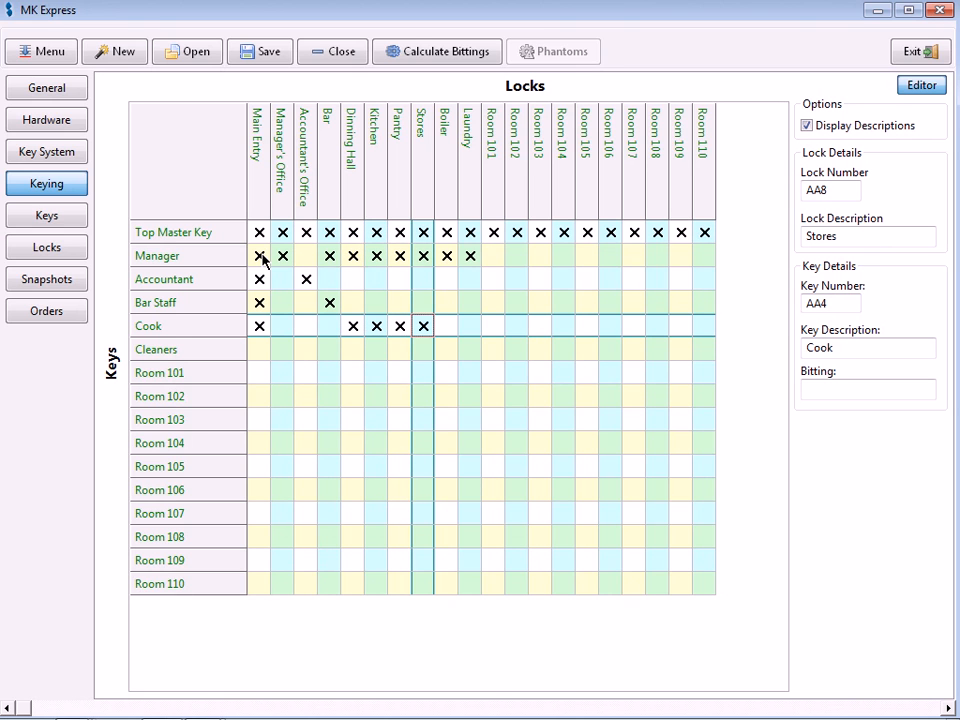
Let the Cleaners key operate the Main Entry, Dinning Hall, Stores and Laundry locks.
key("Down")
key("Left")
key("Left")
key("Left")
key("Left")
key("Left")
key("Left")
key("Left")
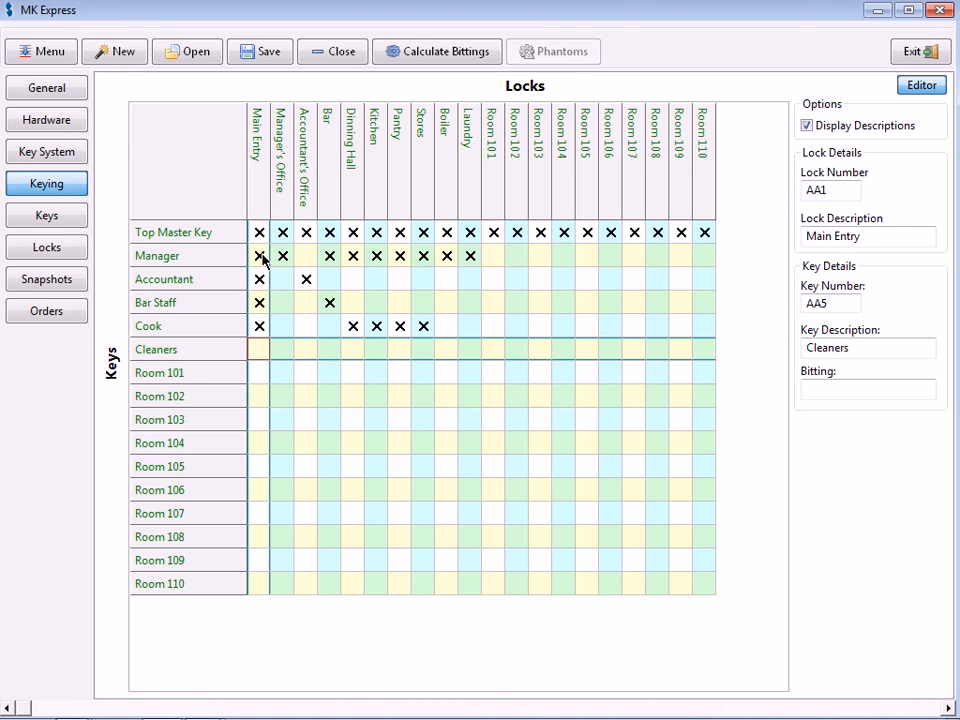
key("space")
key("Right")
key("Right")
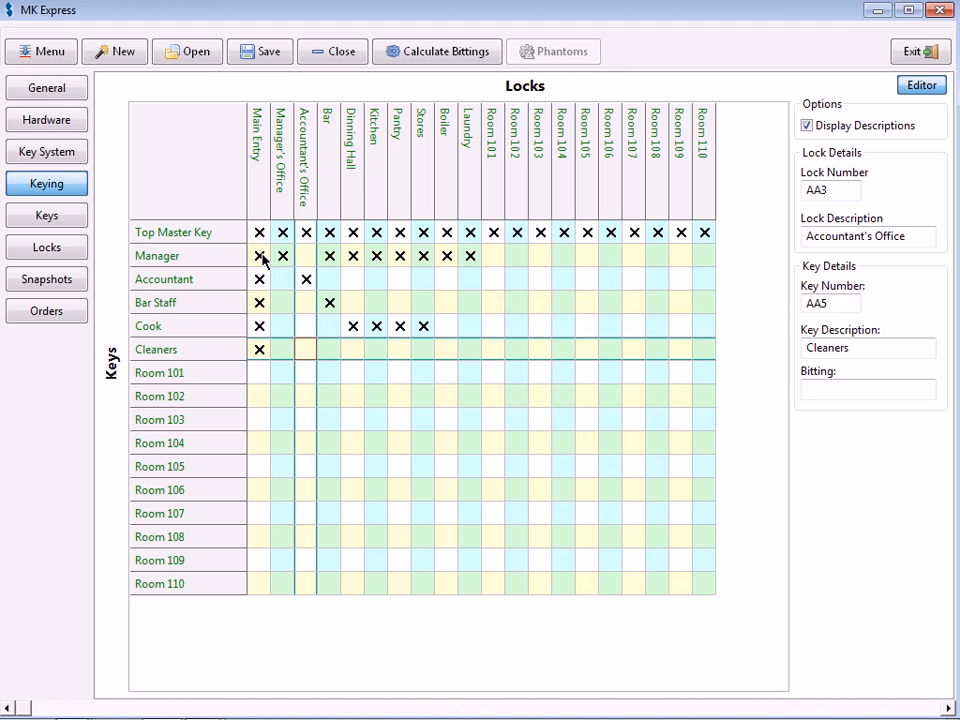
key("Right")
key("Right")
key("space")
key("Right")
key("Right")
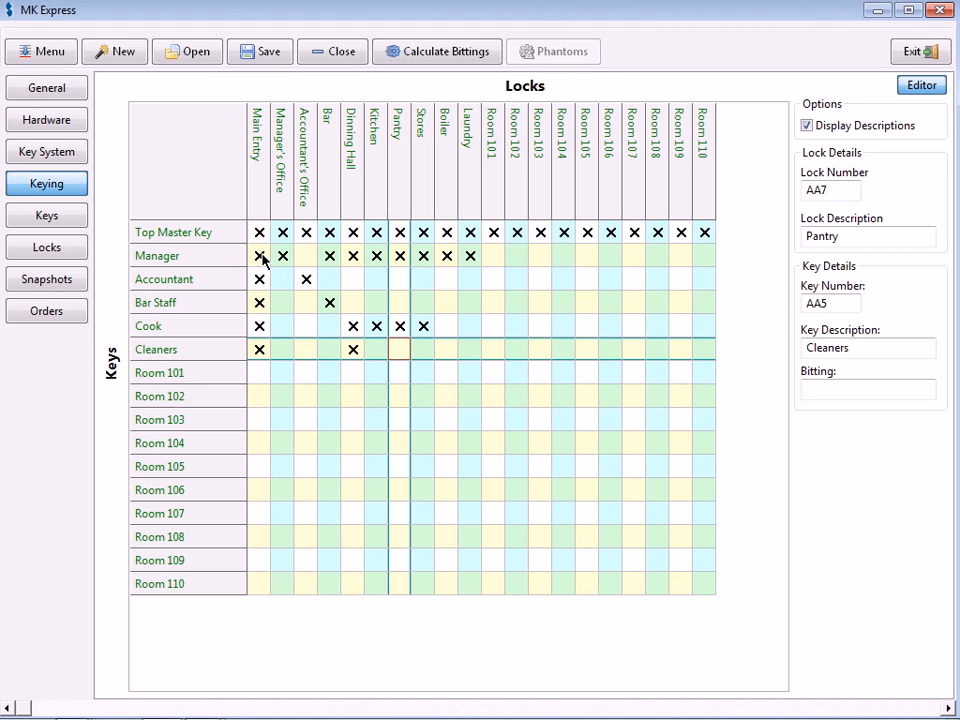
key("Right")
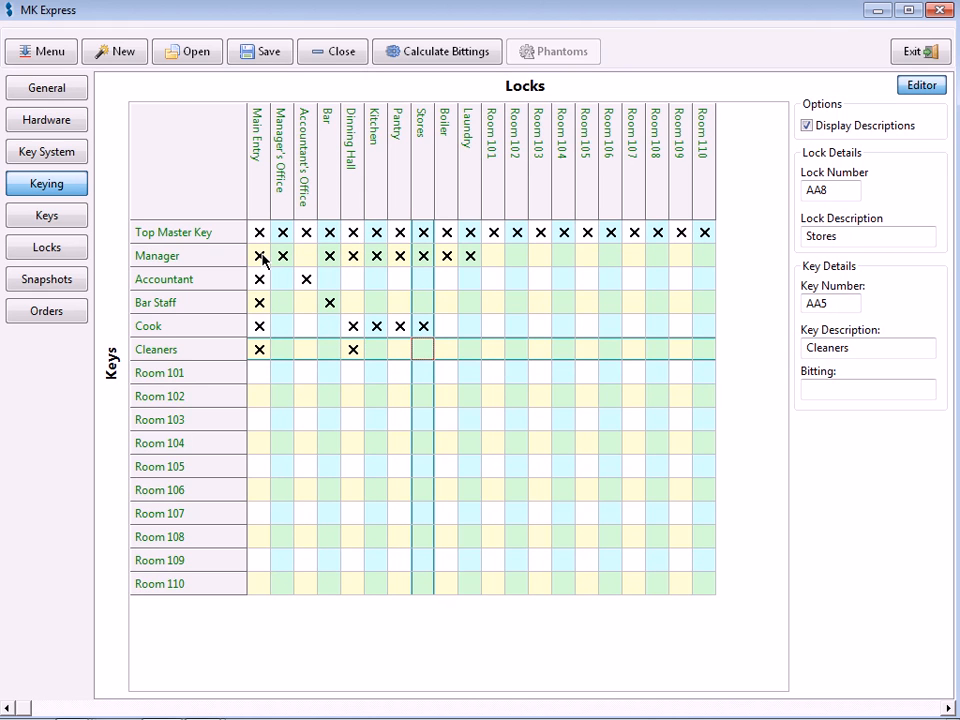
key("space")
key("Right")
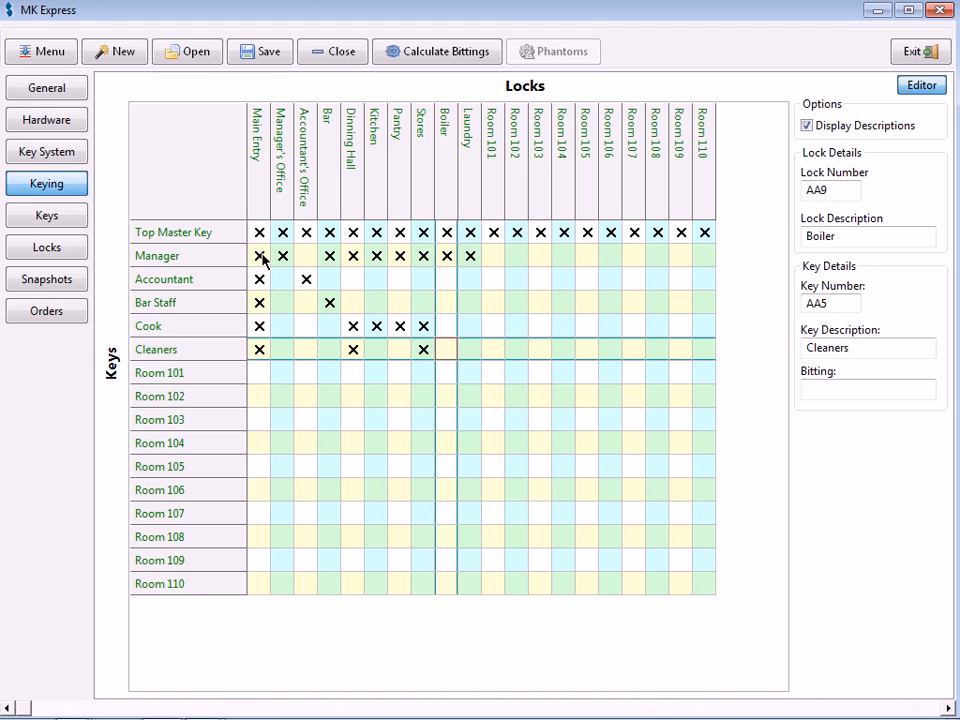
key("Right")
key("space")
Extend the Cleaners key to operate all ten guest room locks, Room 101 through Room 110.
key("Right")
key("space")
key("Right")
key("space")
key("Right")
key("space")
key("Right")
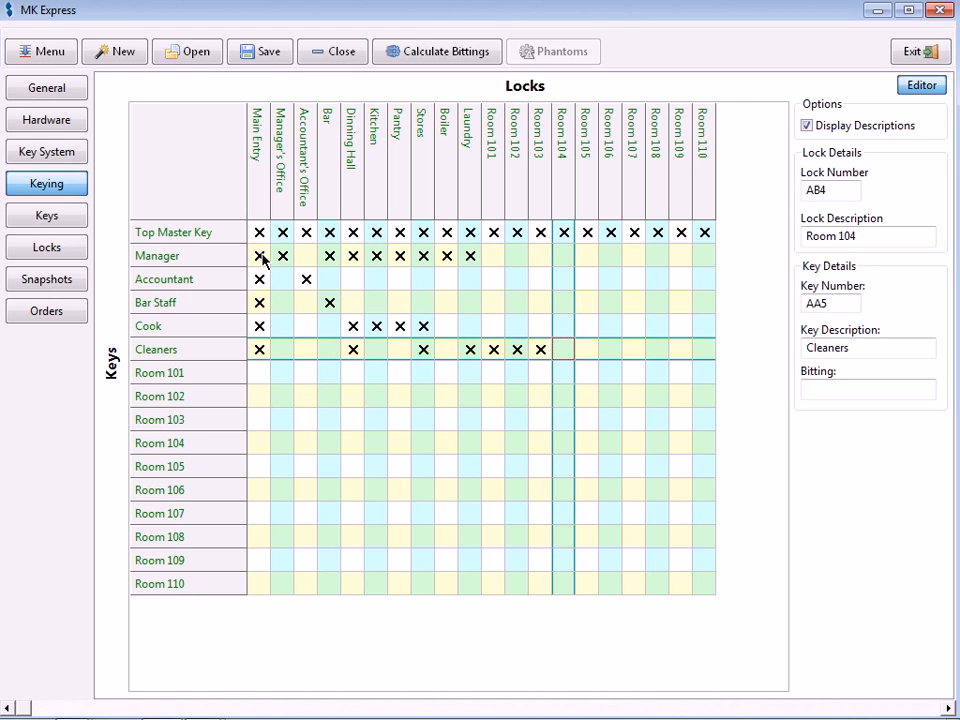
key("space")
key("Right")
key("space")
key("Right")
key("space")
key("Right")
key("space")
key("Right")
key("space")
key("Right")
key("space")
key("Right")
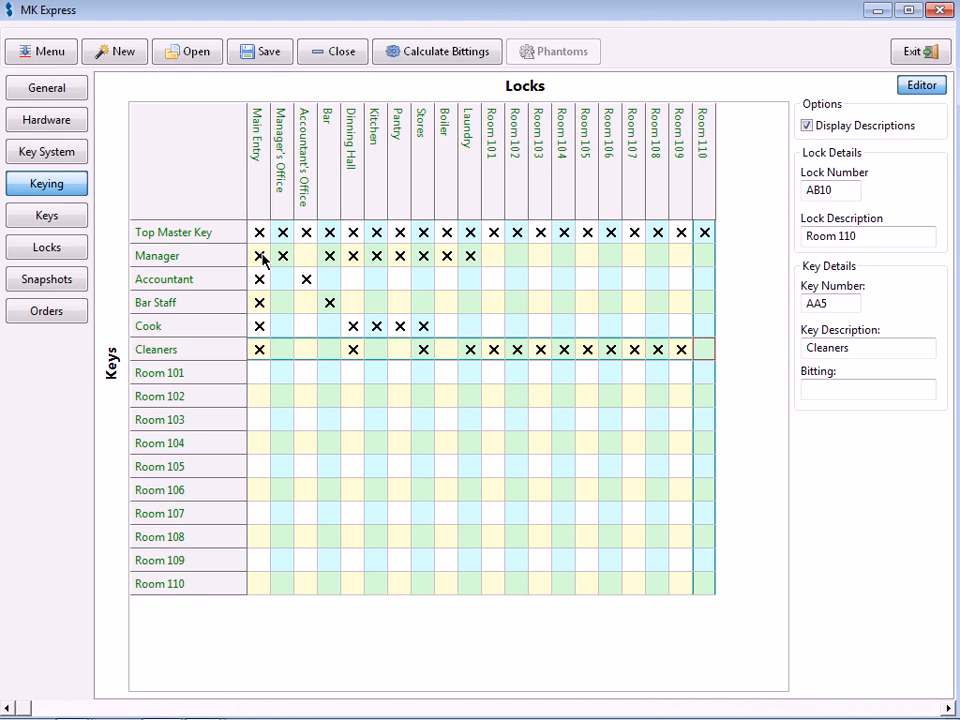
key("space")
Assign each room key from Room 101 through Room 110 to operate only its own matching room lock.
key("Down")
key("Left")
key("Left")
key("Left")
key("Left")
key("Left")
key("Left")
key("Left")
key("Left")
key("Left")
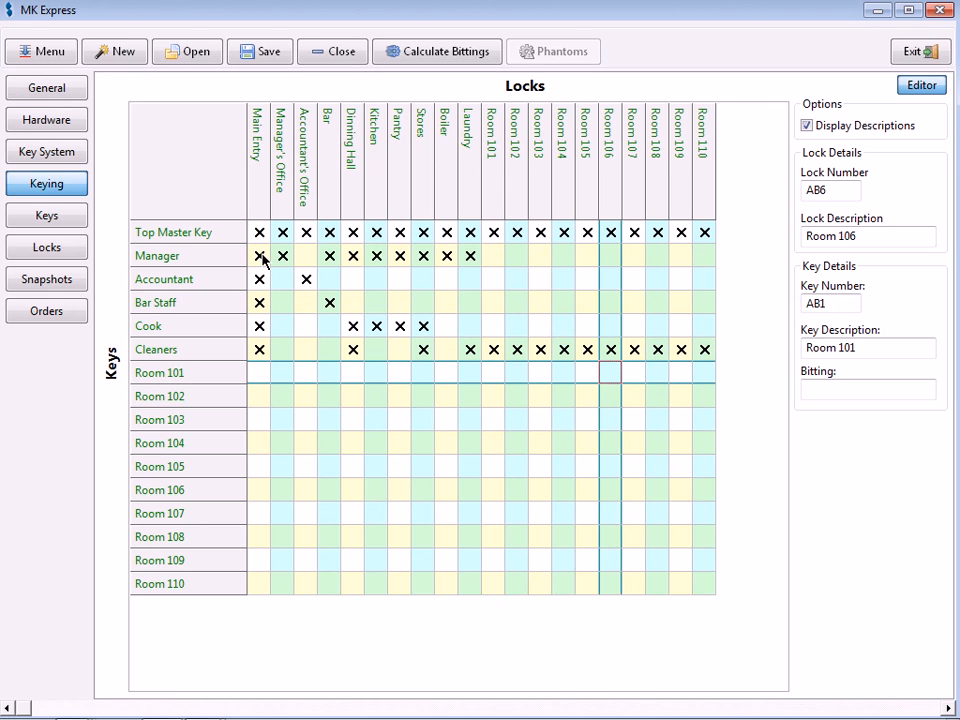
key("space")
key("Down")
key("Right")
key("space")
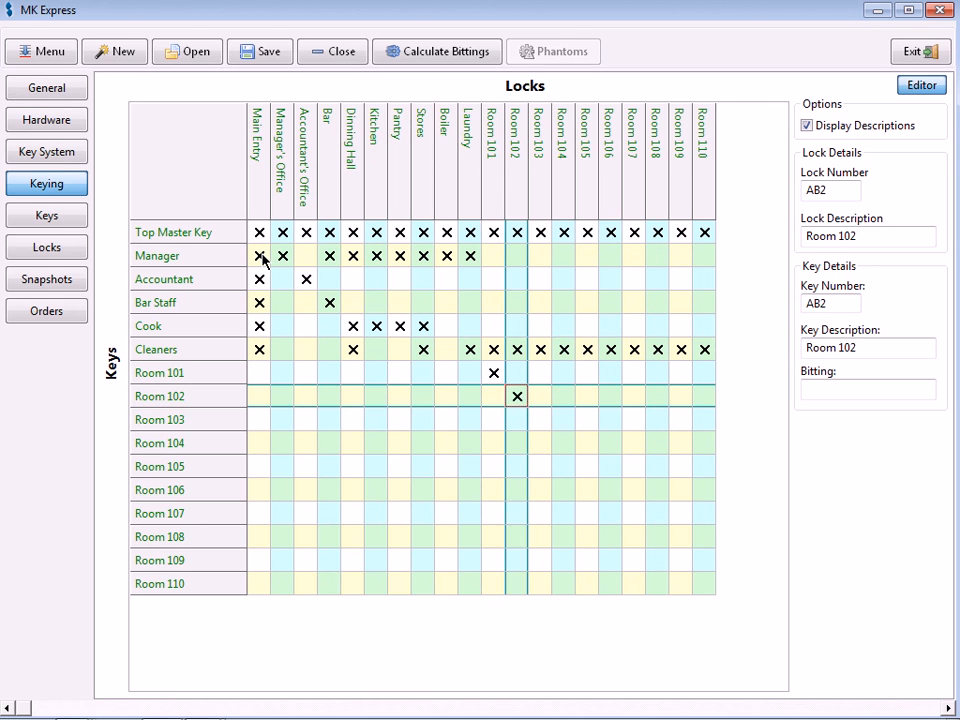
key("Down")
key("Right")
key("space")
key("Down")
key("Right")
key("space")
key("Down")
key("Right")
key("space")
key("Down")
key("Right")
key("space")
key("Down")
key("Right")
key("space")
key("Down")
key("Right")
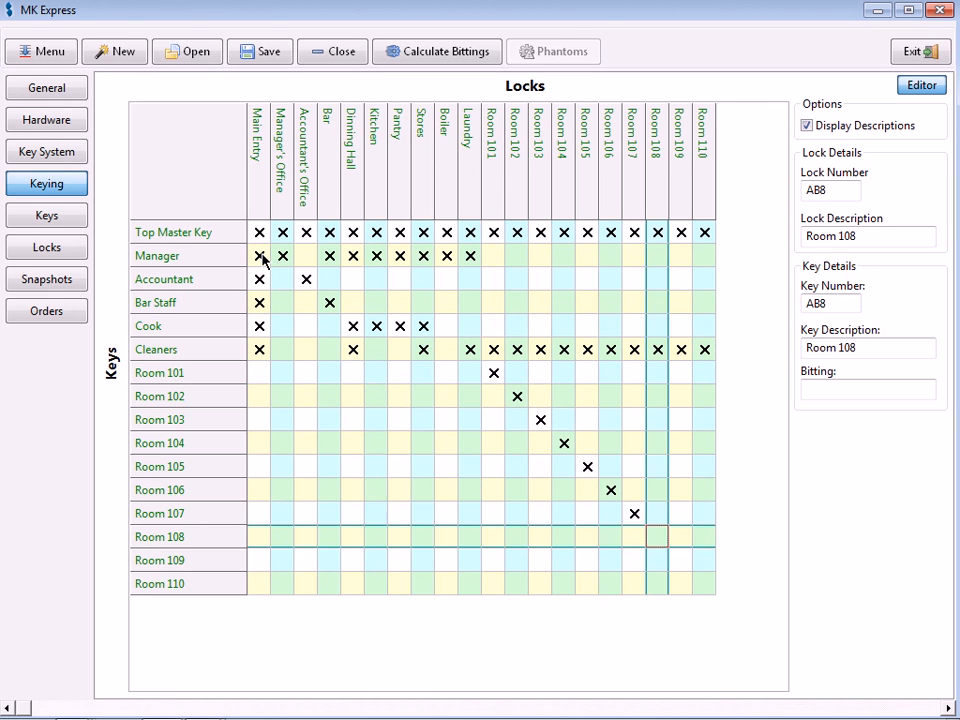
key("space")
key("Down")
key("Right")
key("space")
key("Down")
key("Right")
key("space")
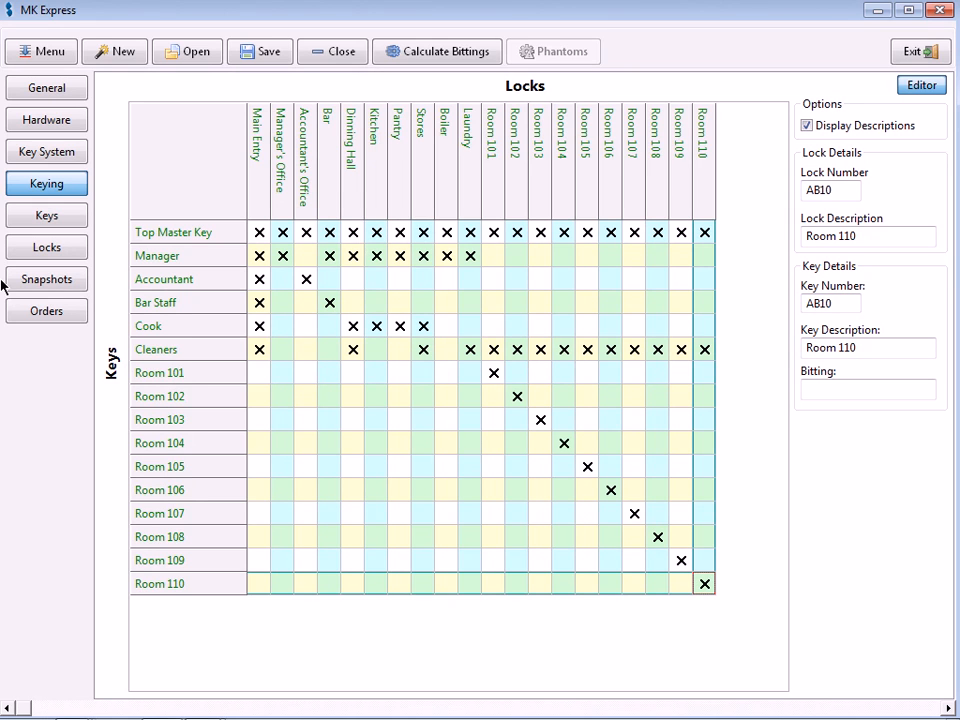
Calculate the system's bittings, then review the key bittings and the lock pinning.
left_click(438, 58)
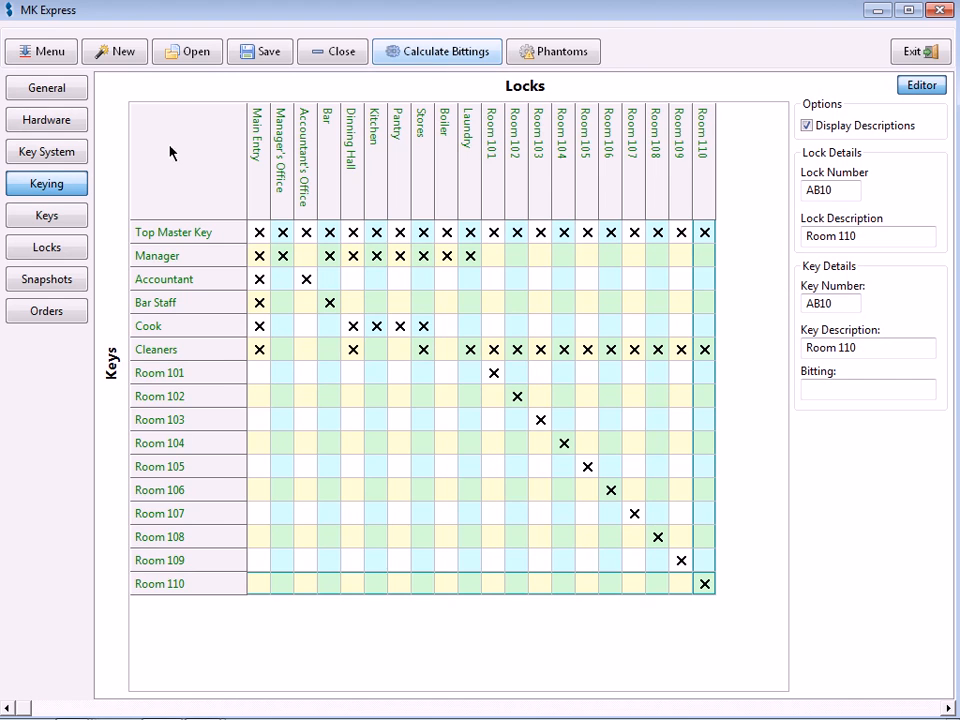
left_click(55, 215)
scroll(512, 242, "down", 9)
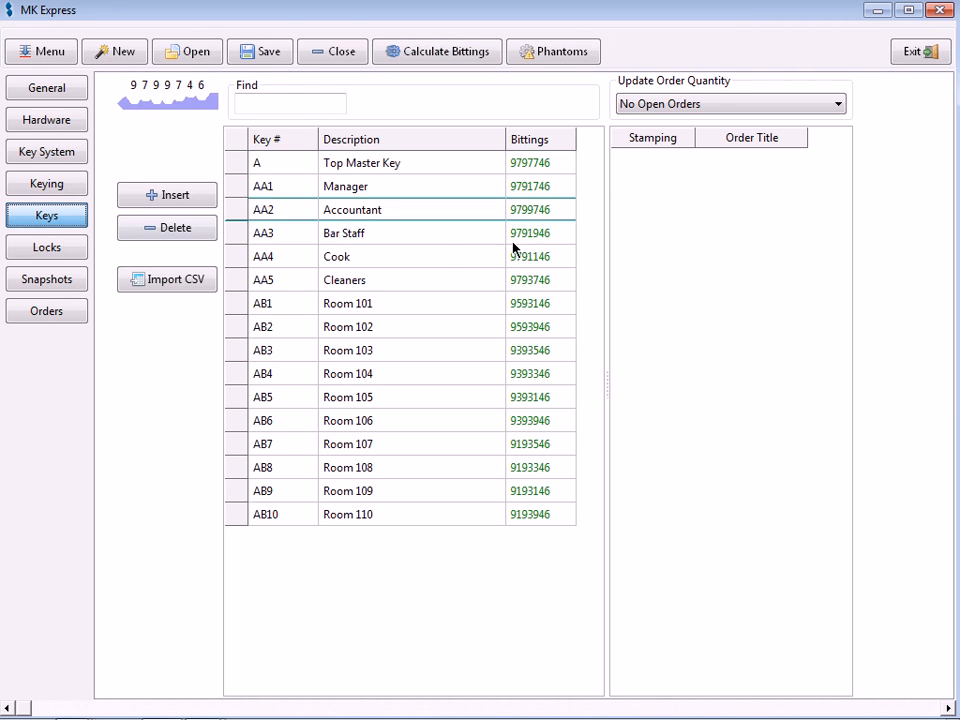
scroll(486, 265, "up", 2)
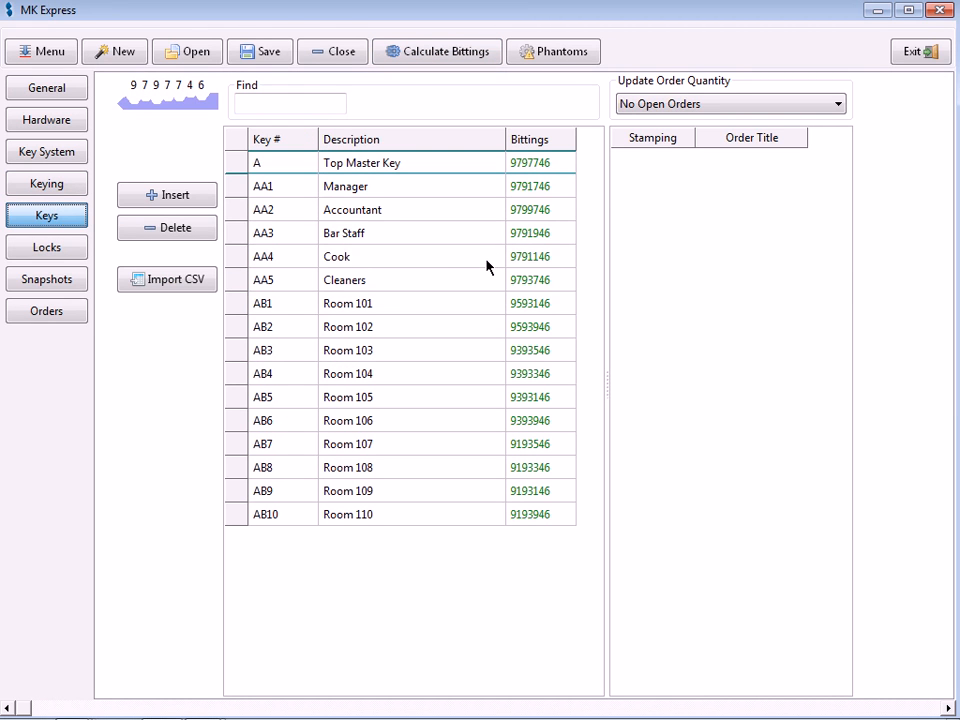
left_click(68, 247)
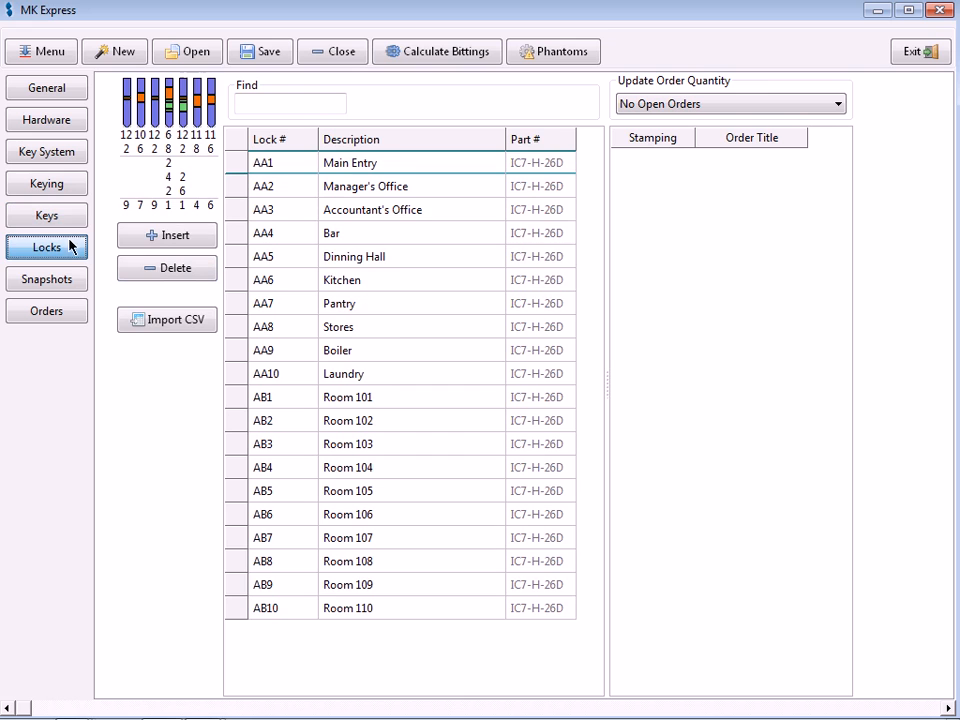
Examine the pinning of the individual locks from Main Entry down through Laundry.
key("Down")
key("Down")
key("Down")
key("Down")
key("Down")
key("Down")
key("Down")
key("Down")
key("Down")
key("Up")
key("Up")
key("Up")
key("Up")
key("Up")
key("Up")
key("Up")
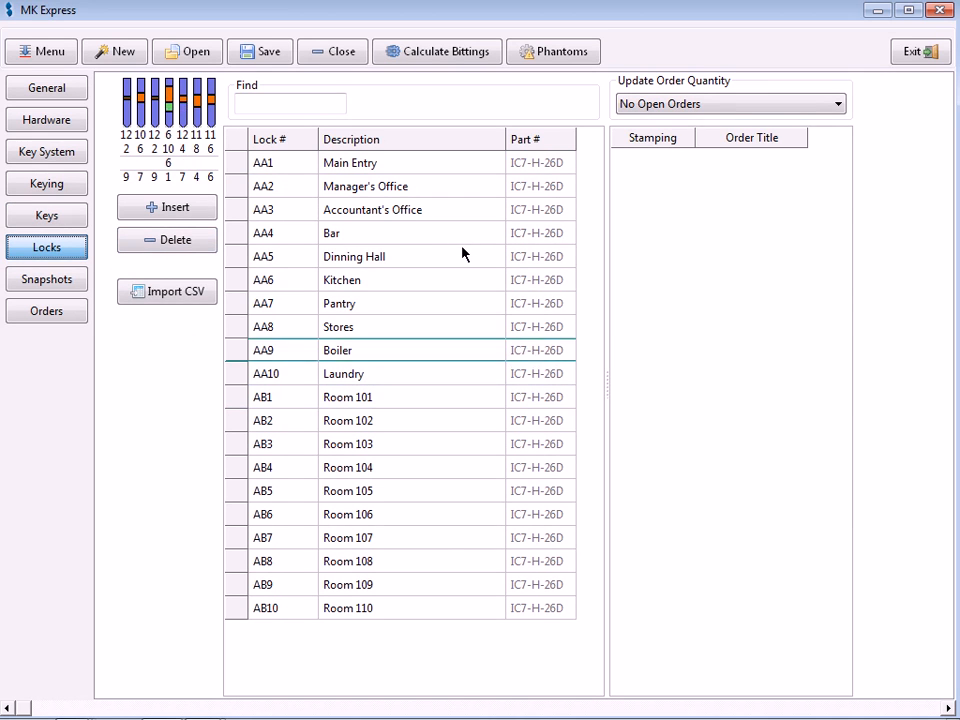
key("Up")
key("Up")
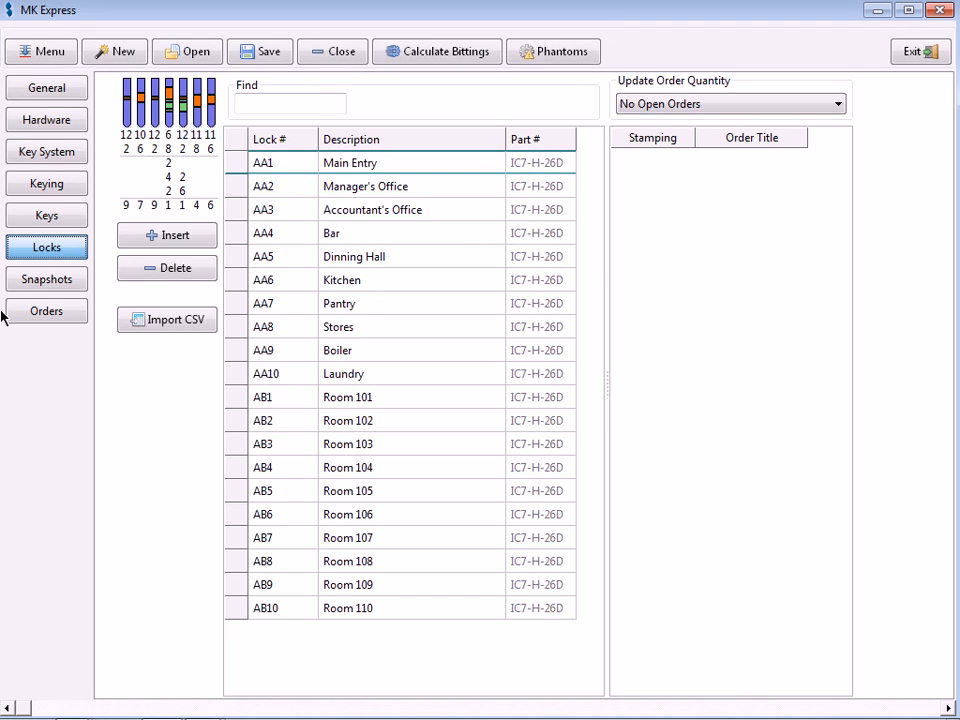
Create a system snapshot with the notes "Initial System".
left_click(68, 273)
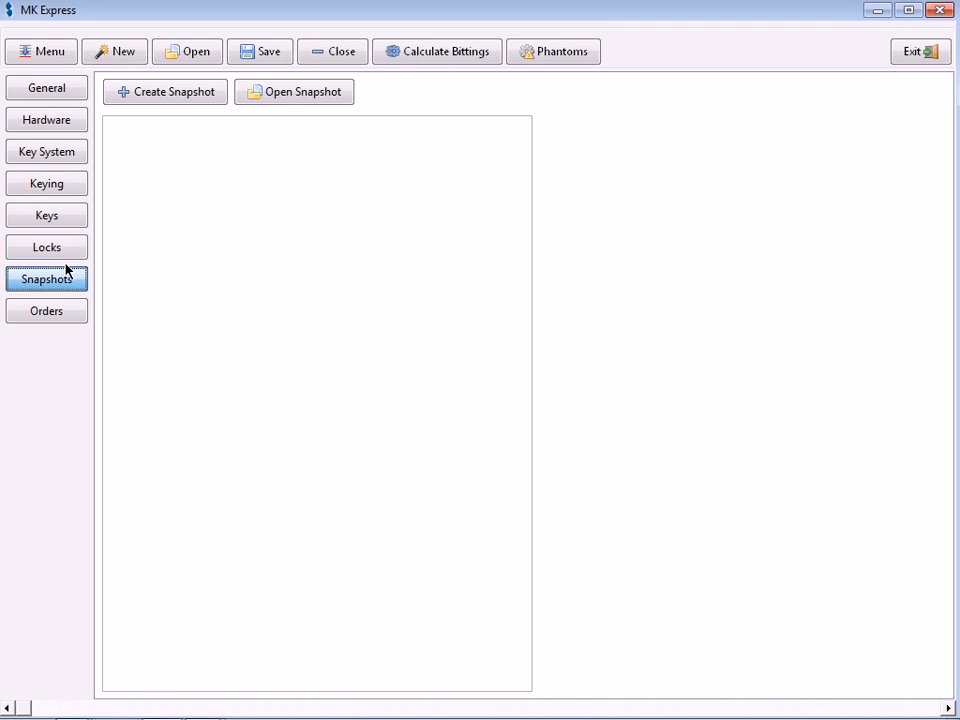
left_click(179, 94)
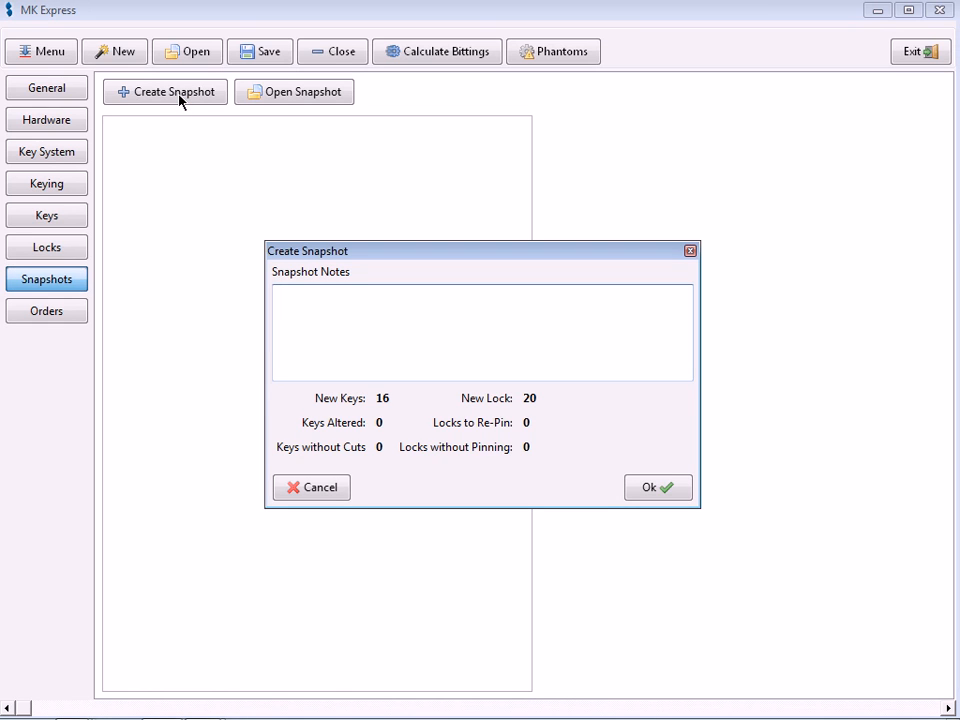
type("Initial System")
left_click(648, 488)
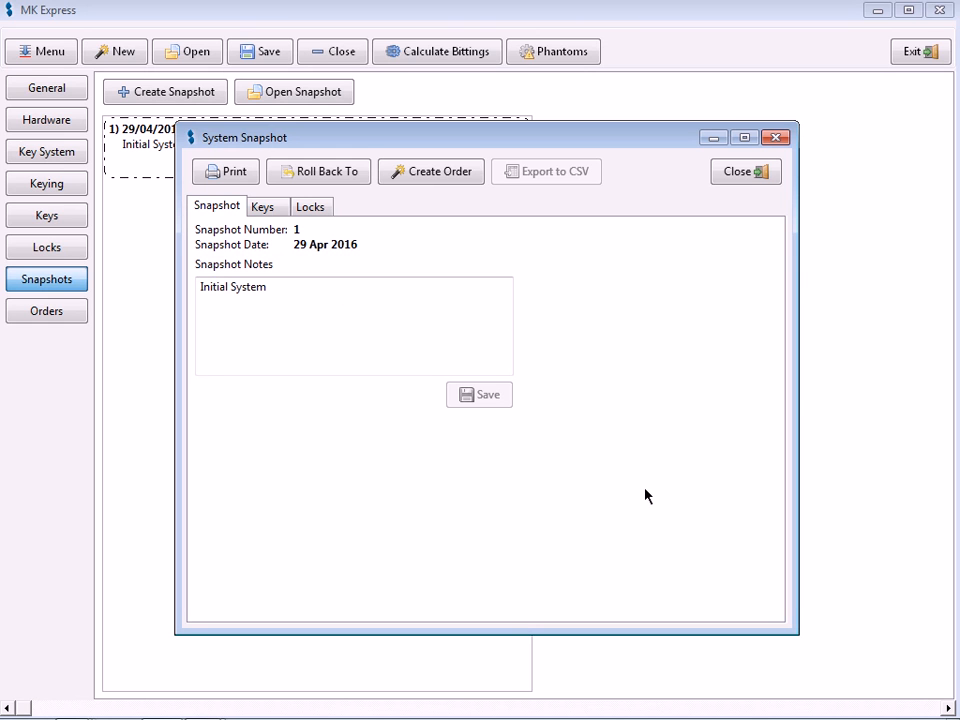
Review the key bittings and the lock pinning stored in the new snapshot, then close it.
left_click(265, 207)
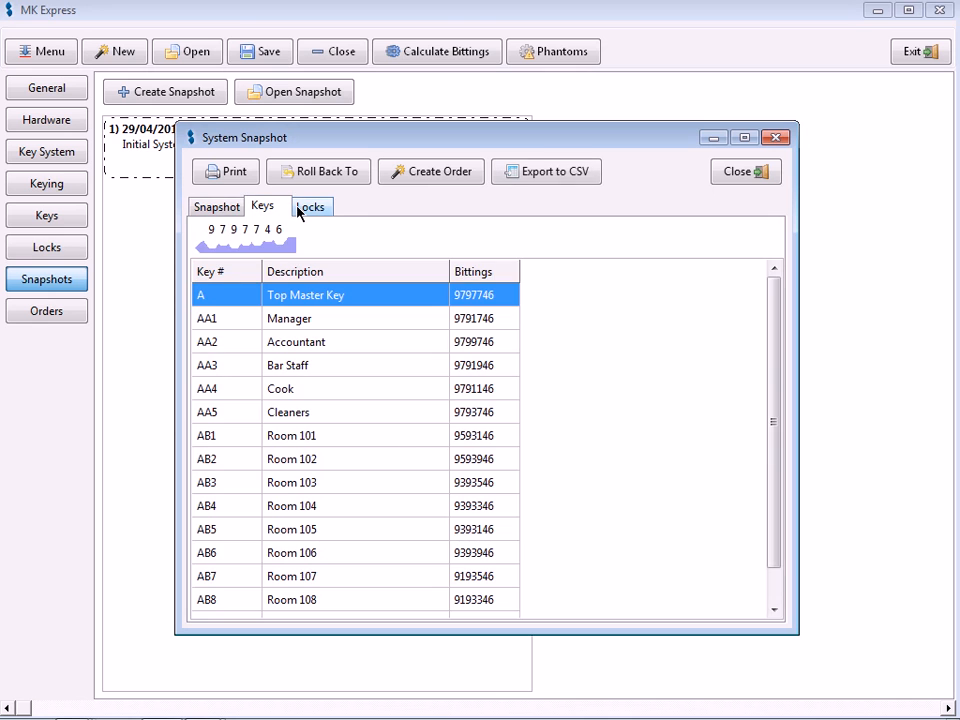
left_click(310, 207)
key("Down")
key("Down")
key("Down")
key("Down")
key("Down")
key("Down")
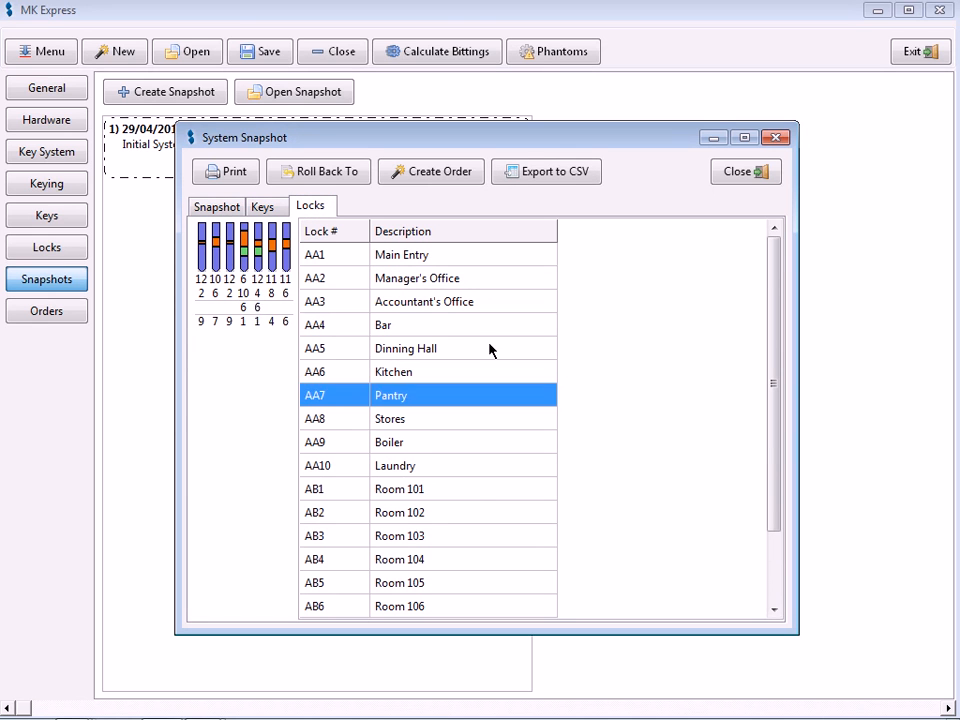
key("Down")
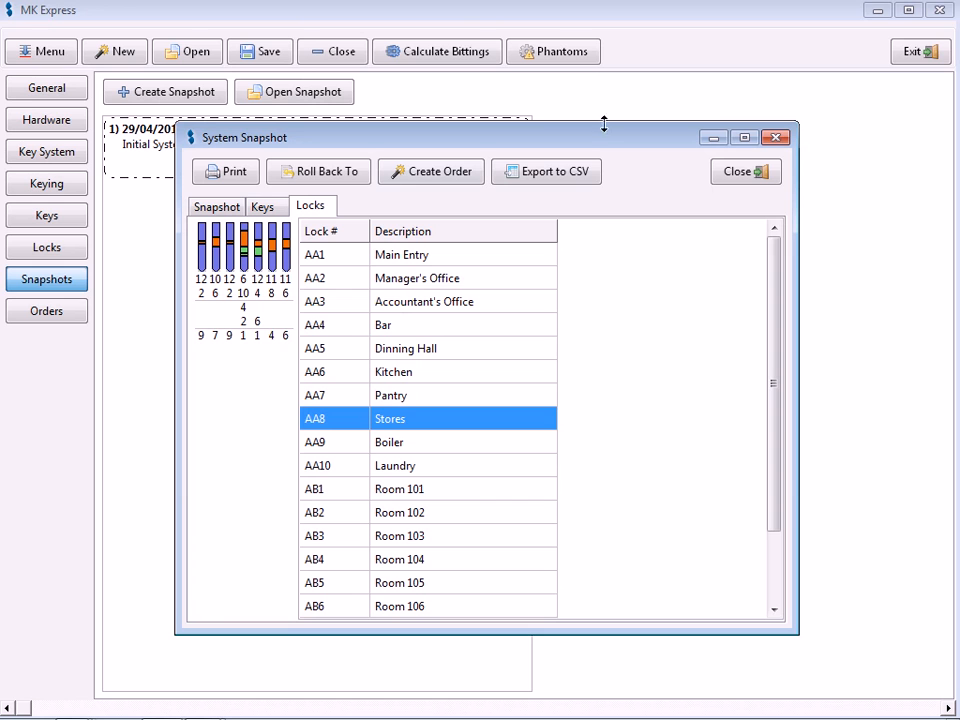
left_click(737, 173)
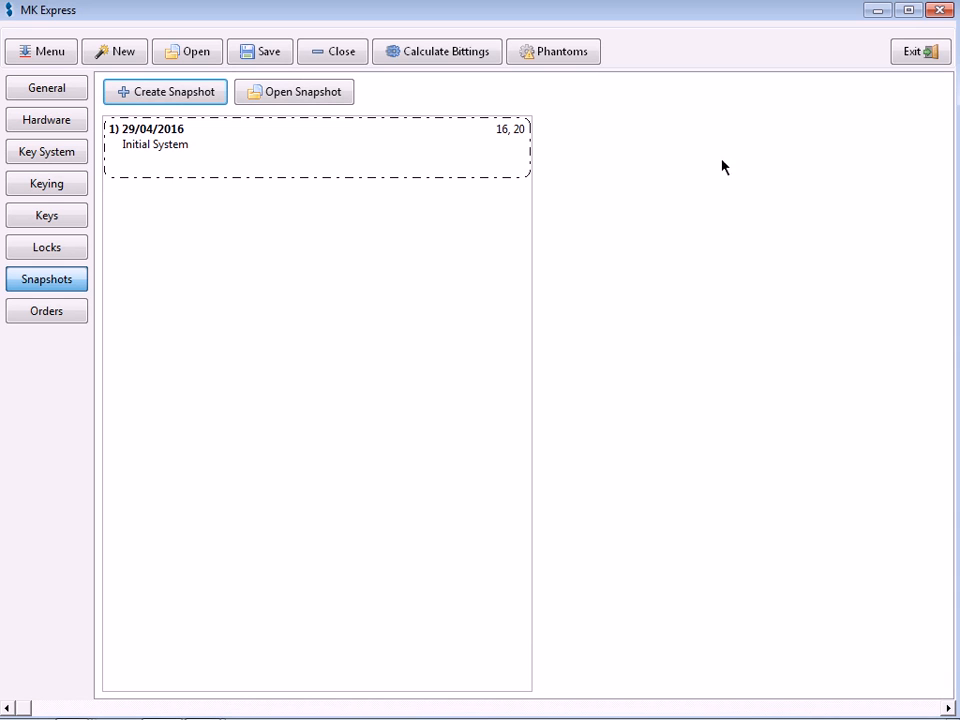
Save the system as HTL443-Blue Forest Inn.mke in the Video folder.
left_click(258, 50)
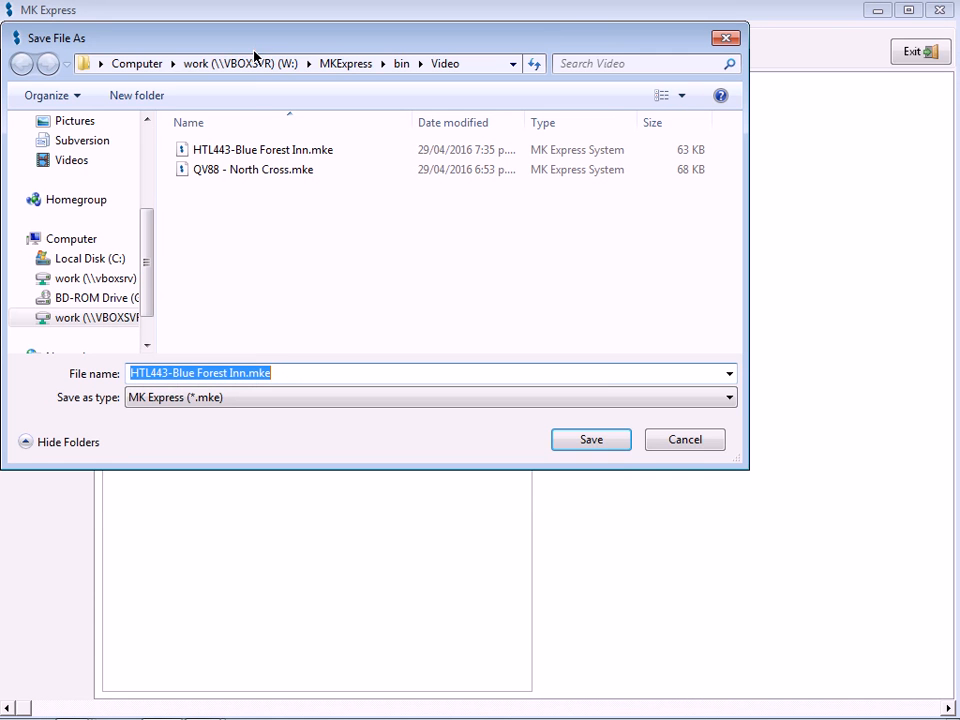
left_click(613, 437)
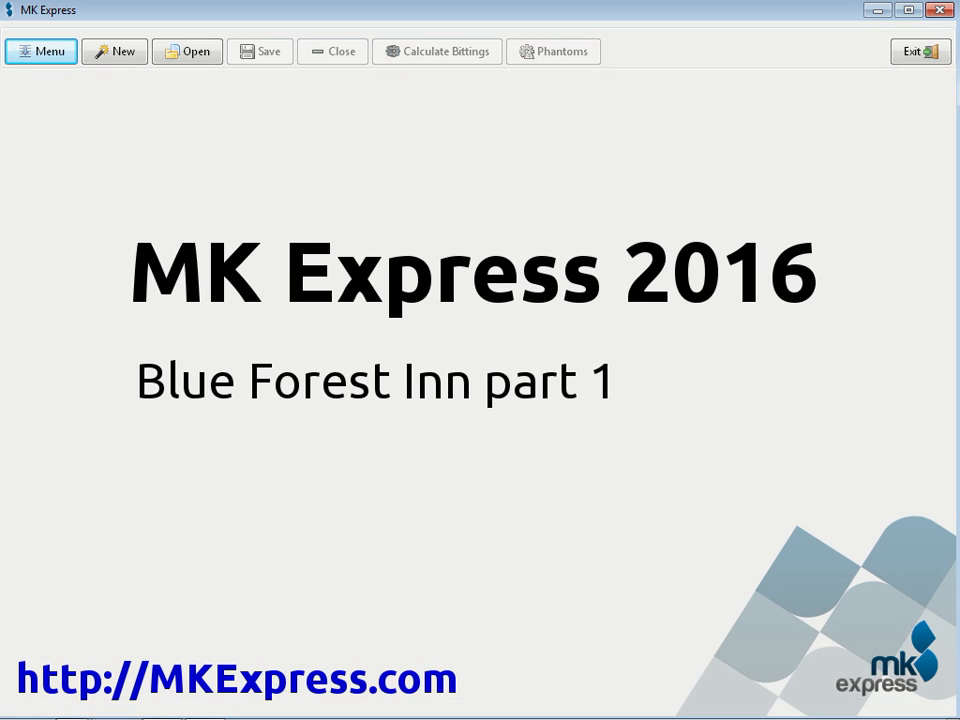